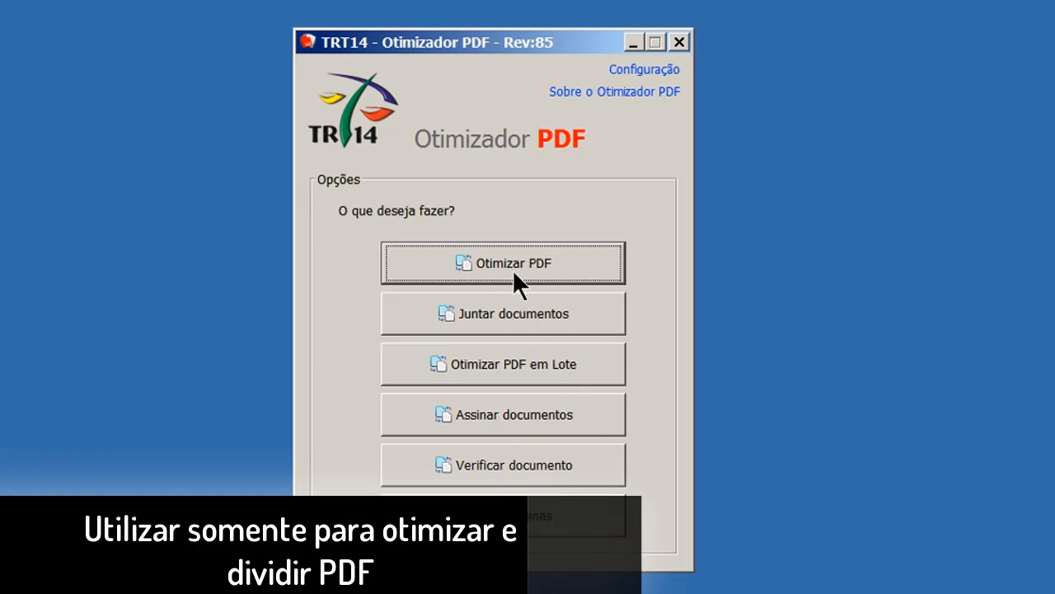
# Step: Open the PDF optimization function and load "Riscos do consumo exagerado de açúcar - Mundo Educação" from the desktop as the input file
pyautogui.click(540, 264)
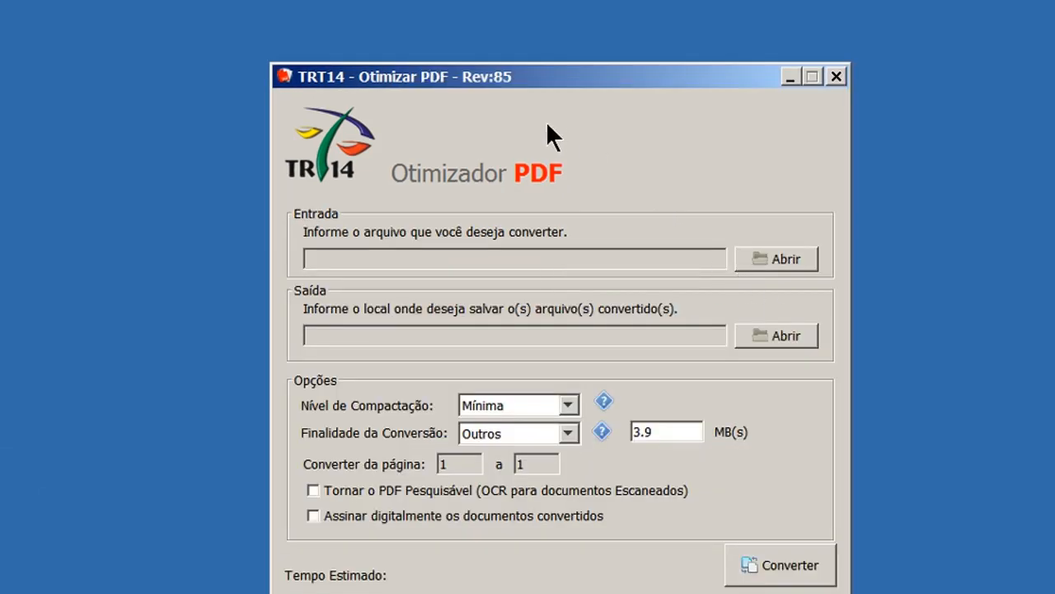
pyautogui.moveTo(555, 79); pyautogui.dragTo(605, 38)
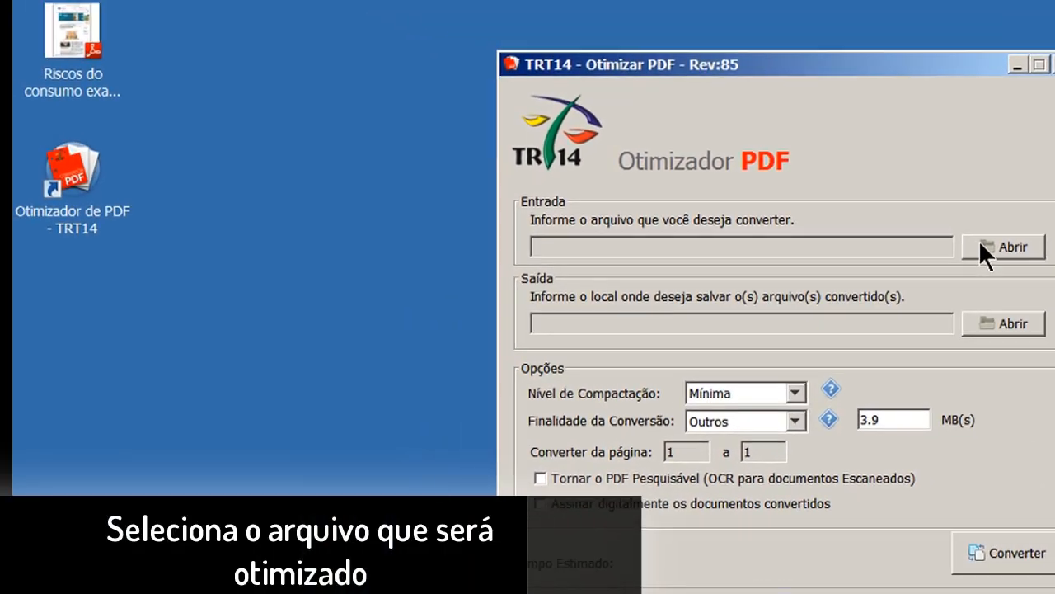
pyautogui.click(806, 200)
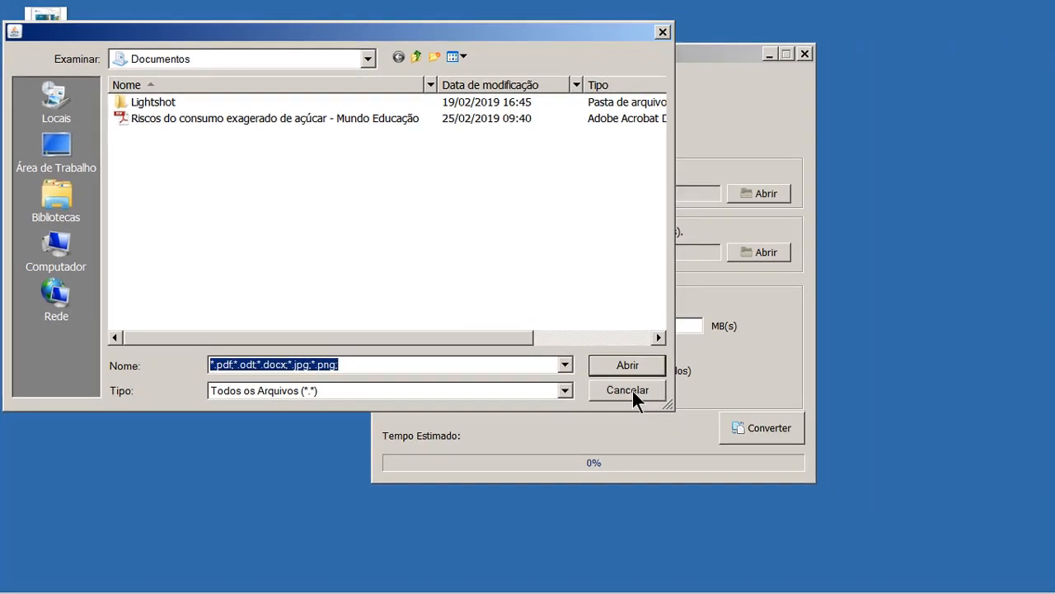
pyautogui.click(632, 389)
pyautogui.click(68, 87)
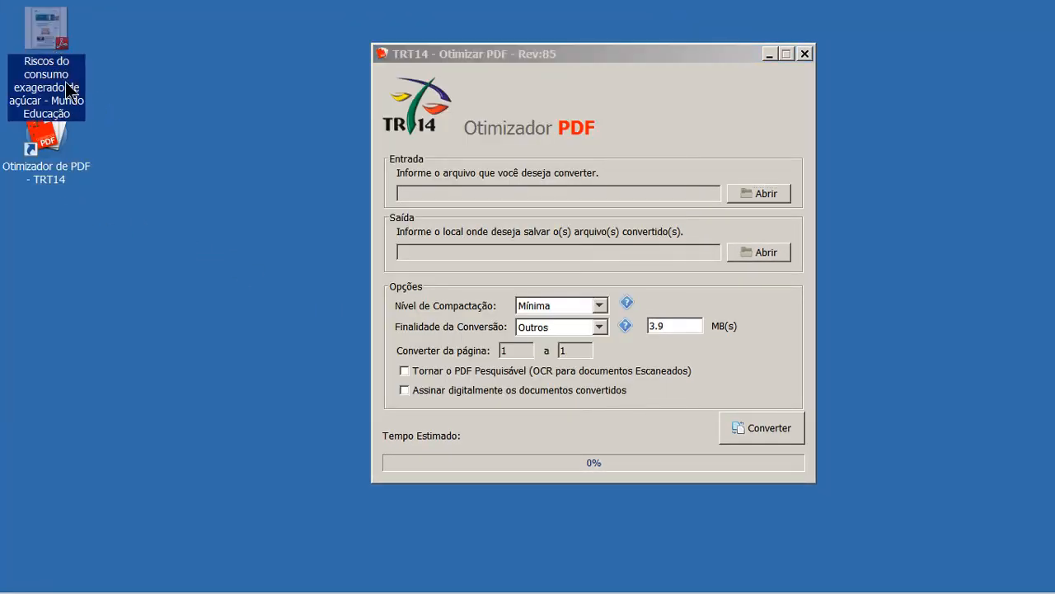
pyautogui.moveTo(282, 128); pyautogui.dragTo(474, 199)
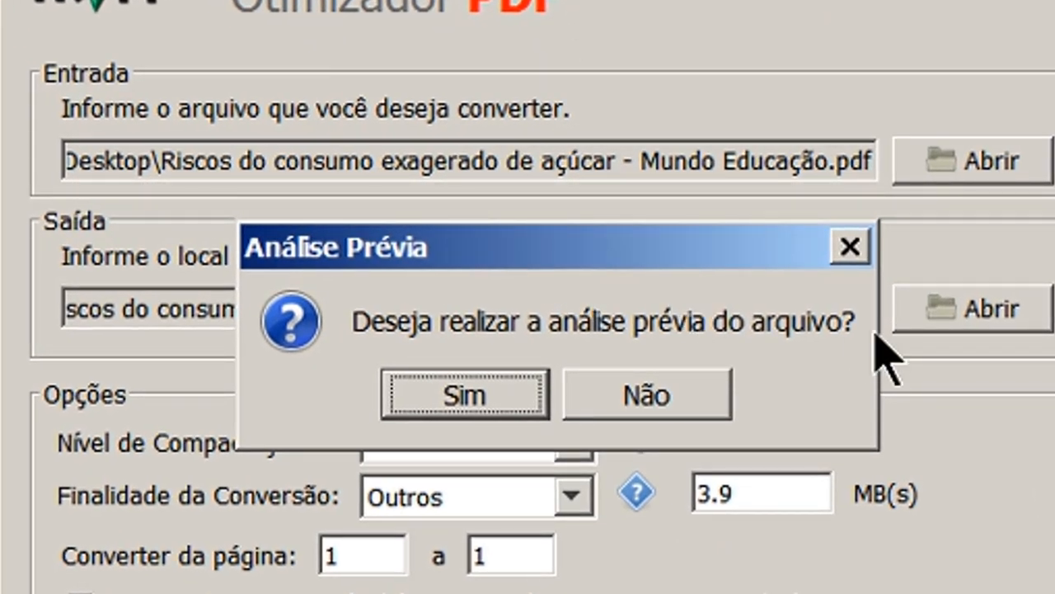
# Step: Run the preliminary analysis of the loaded PDF and dismiss its resolution message
pyautogui.click(467, 394)
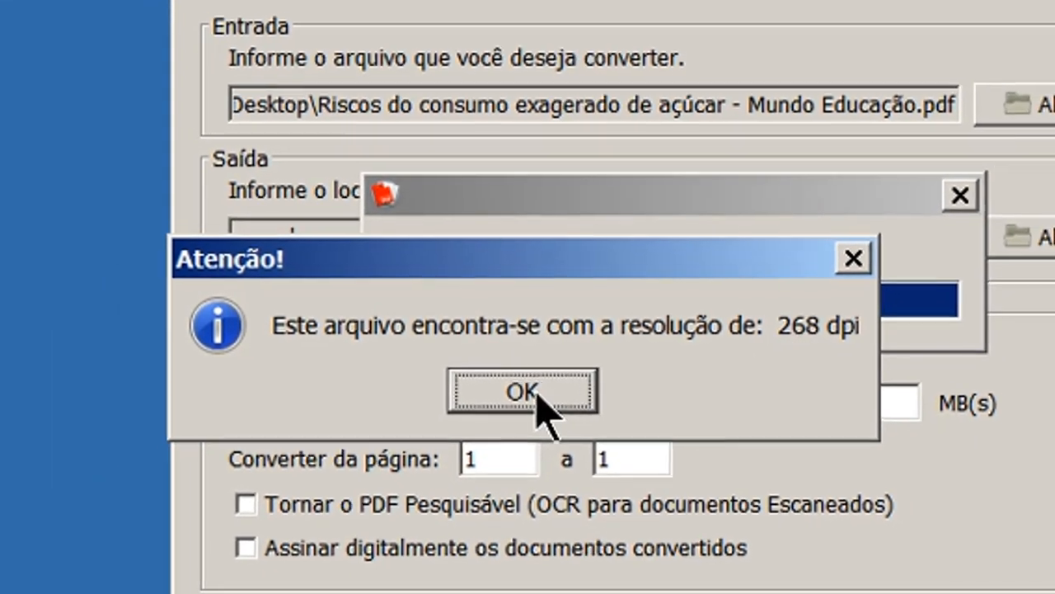
pyautogui.click(547, 393)
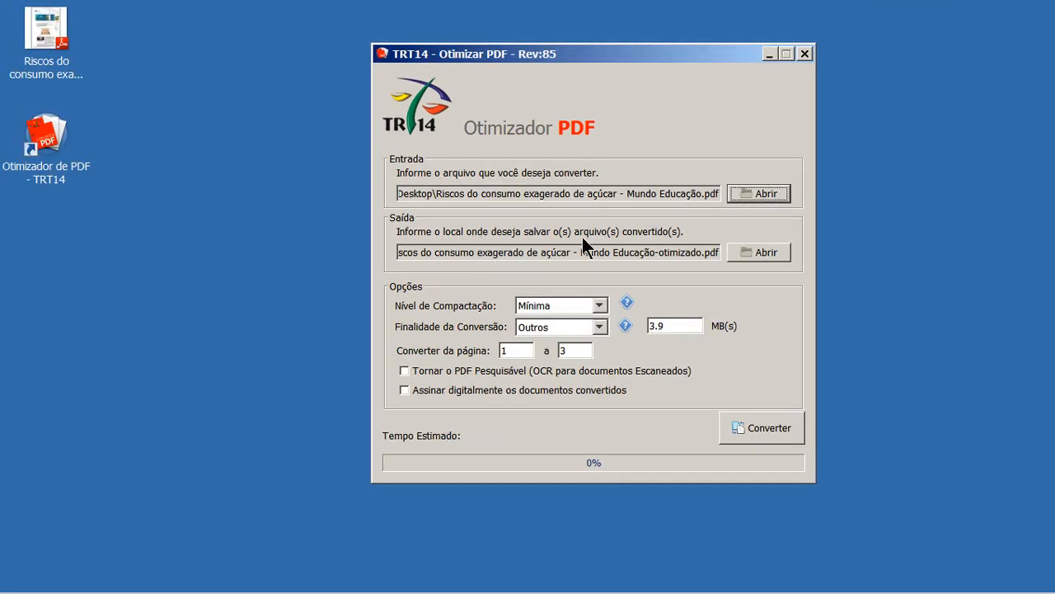
pyautogui.press('Tab')
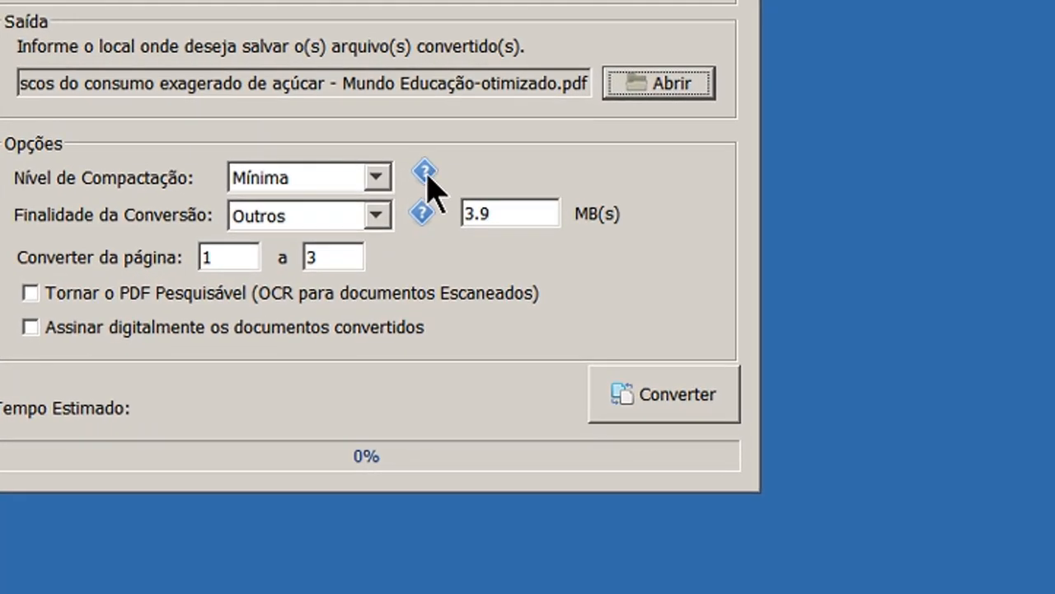
# Step: Set the compression level to Personalizada and try its resolution at 268 dpi and at 134 dpi
pyautogui.moveTo(529, 239)
pyautogui.click(375, 177)
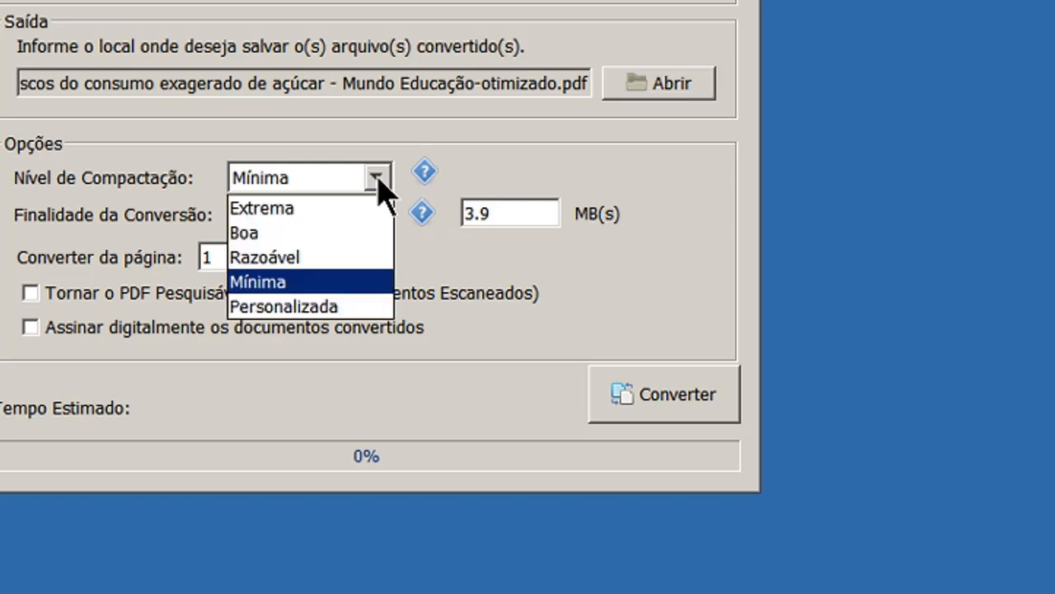
pyautogui.click(301, 307)
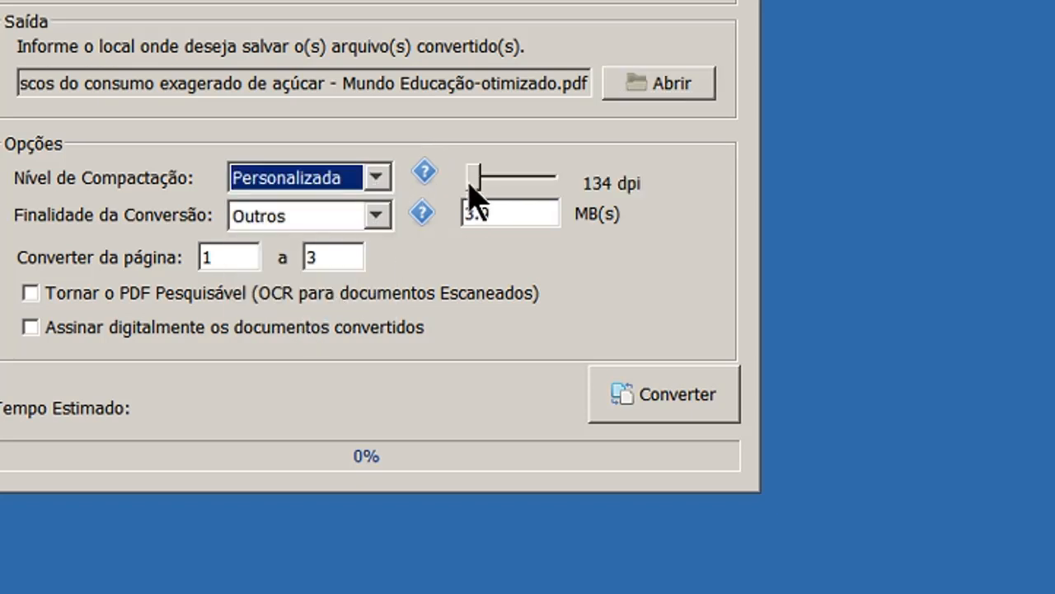
pyautogui.moveTo(471, 182); pyautogui.dragTo(557, 181)
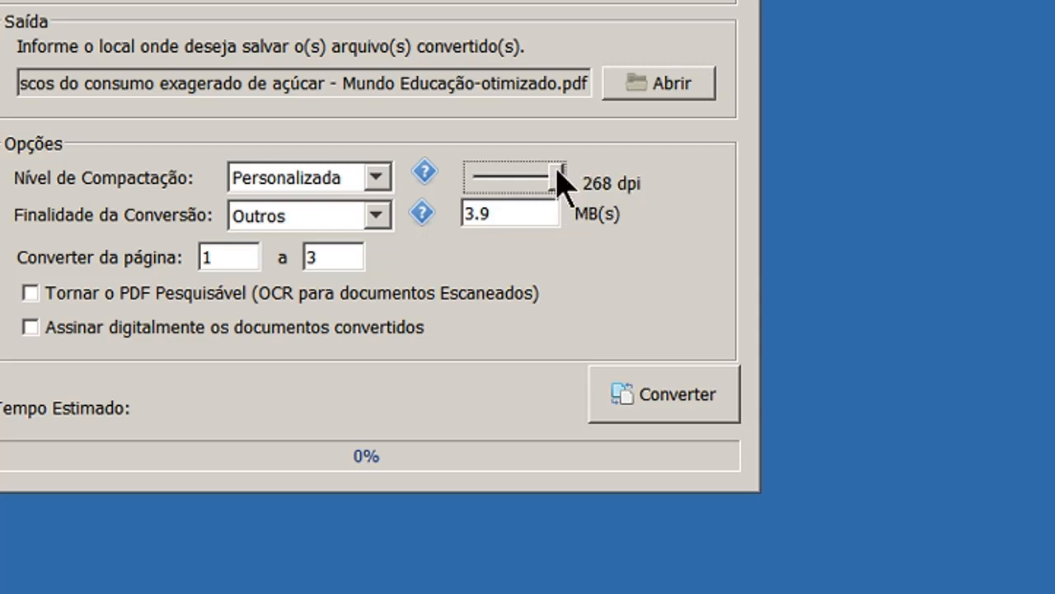
pyautogui.moveTo(558, 174); pyautogui.dragTo(465, 168)
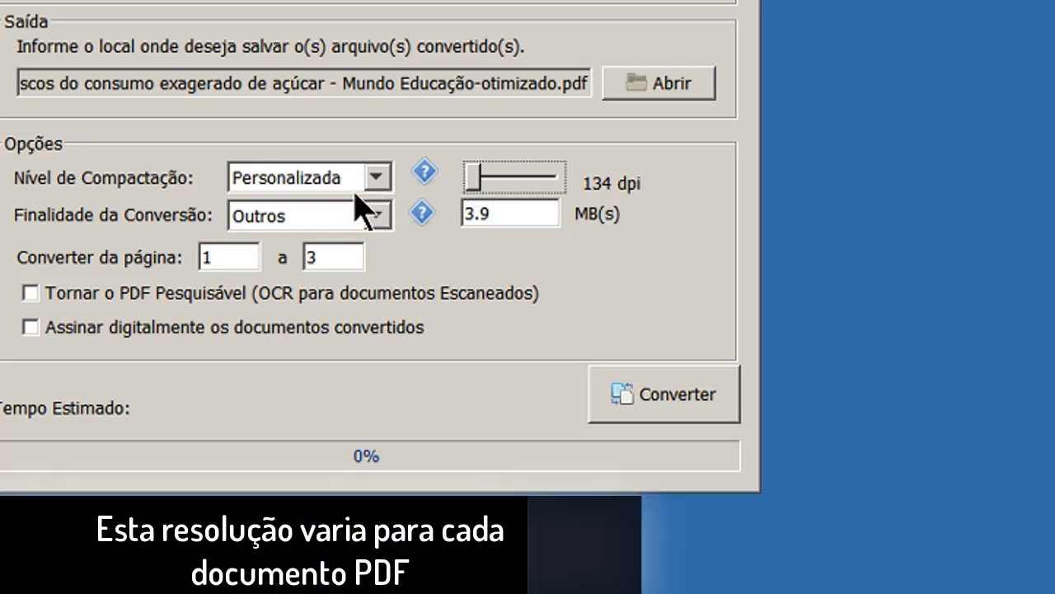
pyautogui.click(376, 178)
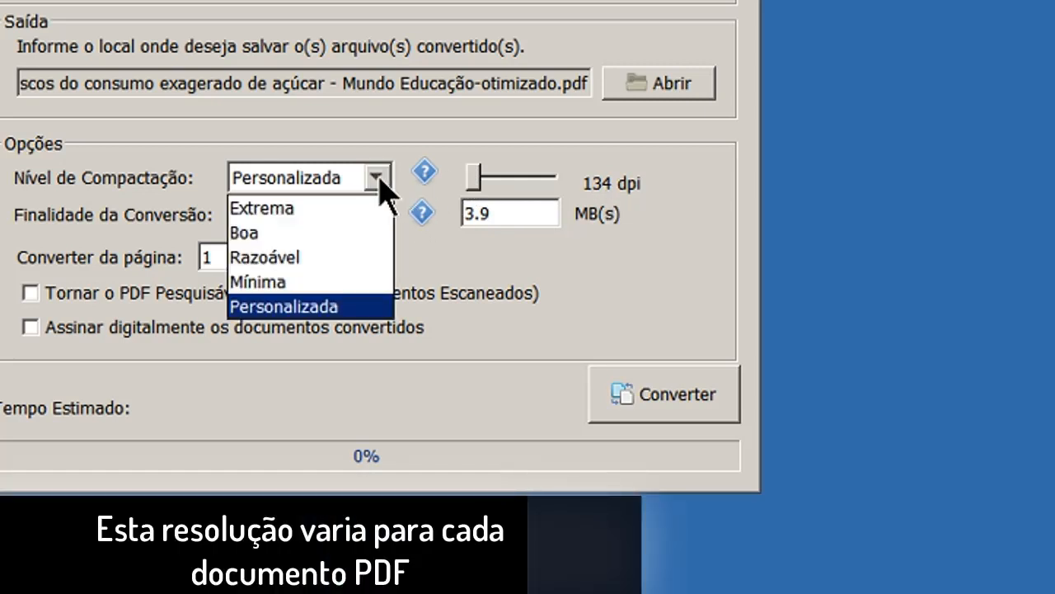
pyautogui.click(443, 161)
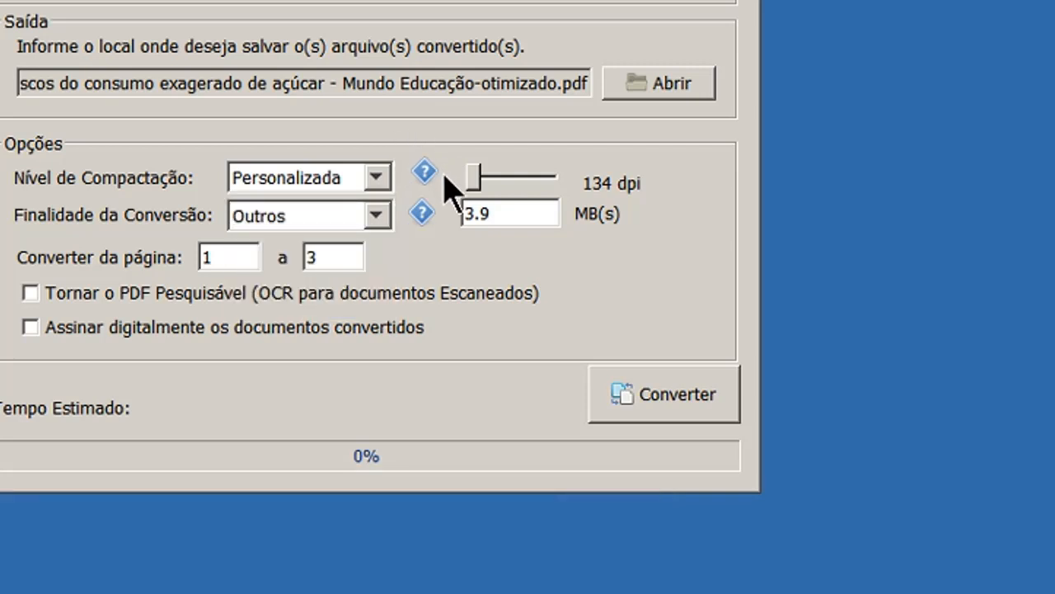
# Step: Try the Extrema and Boa compression levels, checking them against the help text for compression levels
pyautogui.moveTo(422, 168)
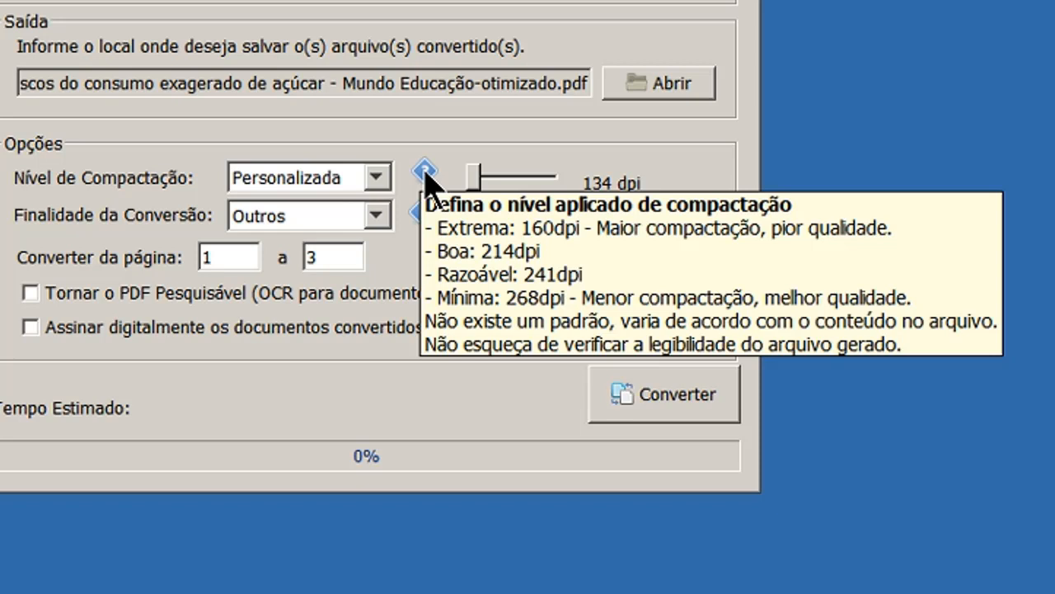
pyautogui.moveTo(477, 180); pyautogui.dragTo(554, 183)
pyautogui.click(346, 178)
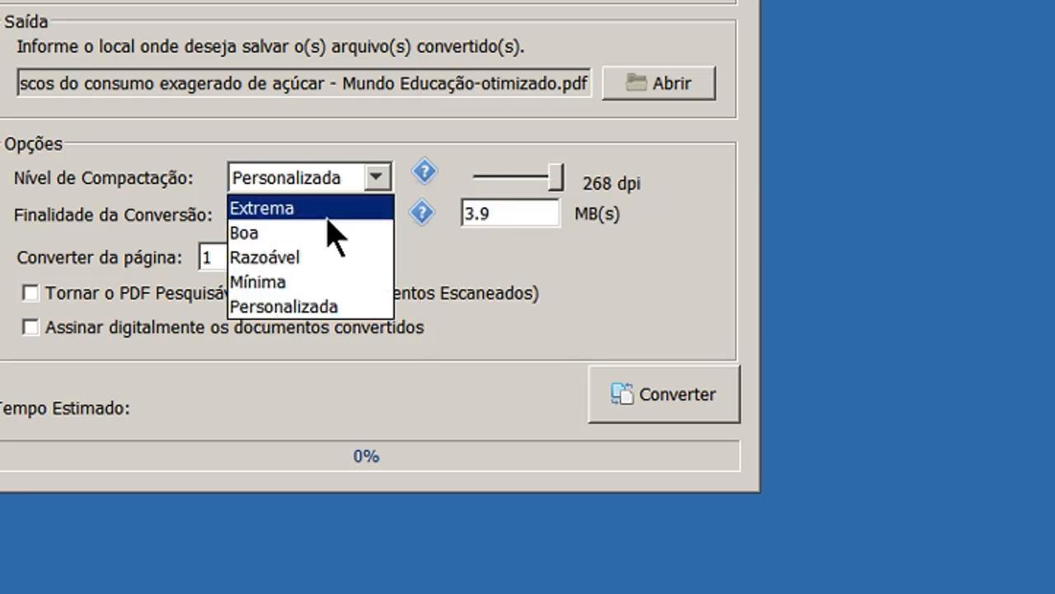
pyautogui.click(328, 216)
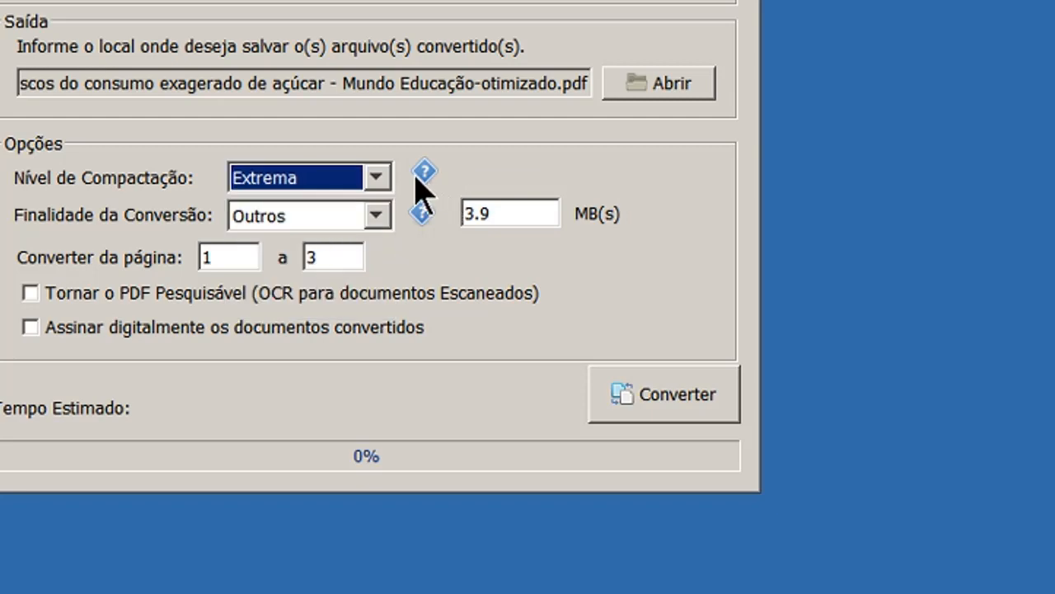
pyautogui.moveTo(419, 171)
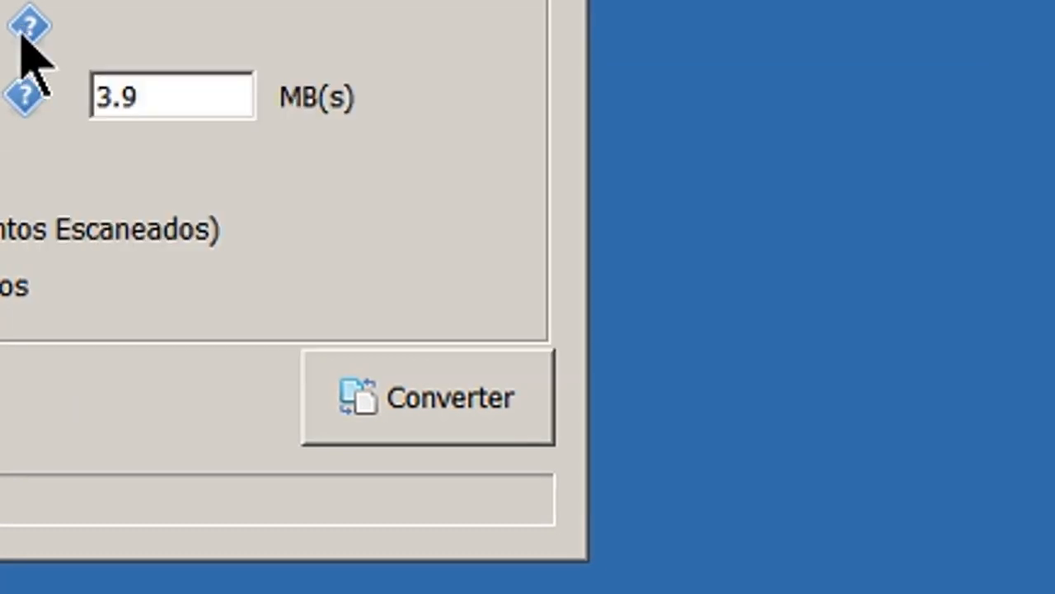
pyautogui.click(223, 171)
pyautogui.click(394, 332)
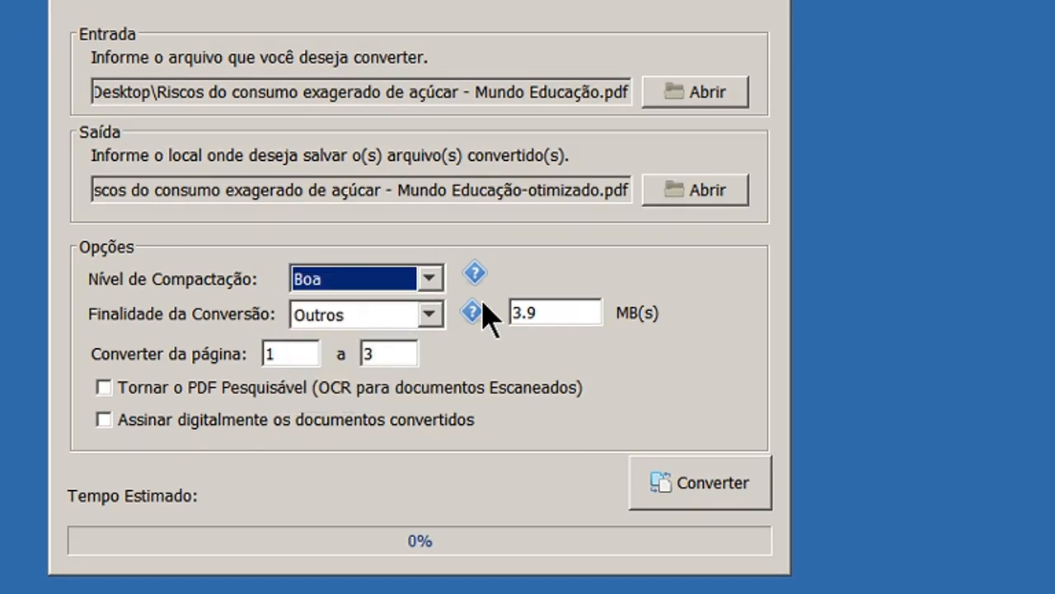
pyautogui.moveTo(476, 274)
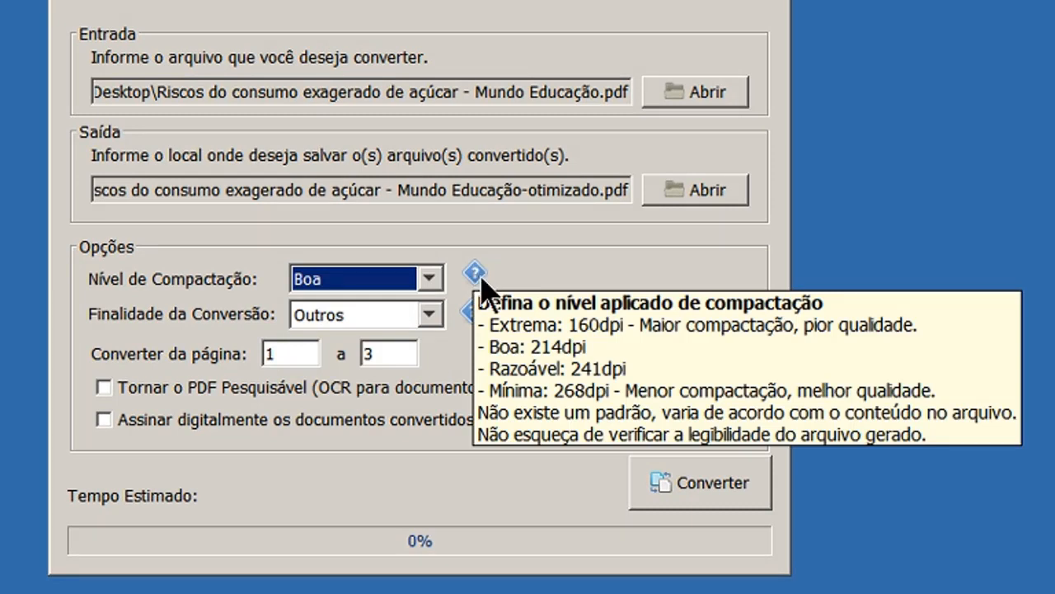
# Step: Set the compression level to Personalizada with a resolution of 145 dpi
pyautogui.click(426, 283)
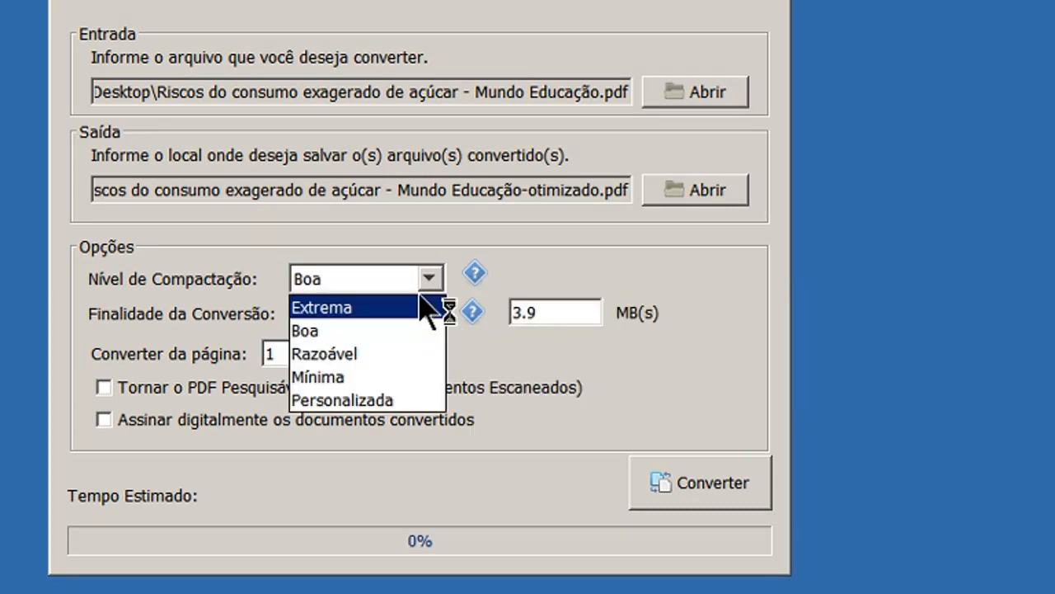
pyautogui.click(416, 402)
pyautogui.moveTo(599, 281); pyautogui.dragTo(522, 285)
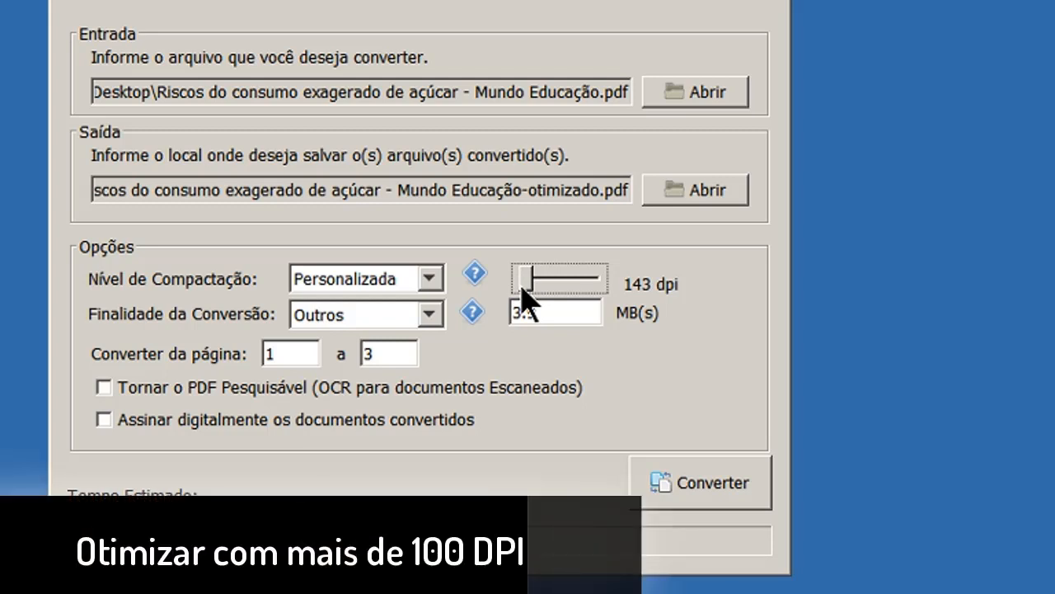
pyautogui.moveTo(522, 285); pyautogui.dragTo(523, 284)
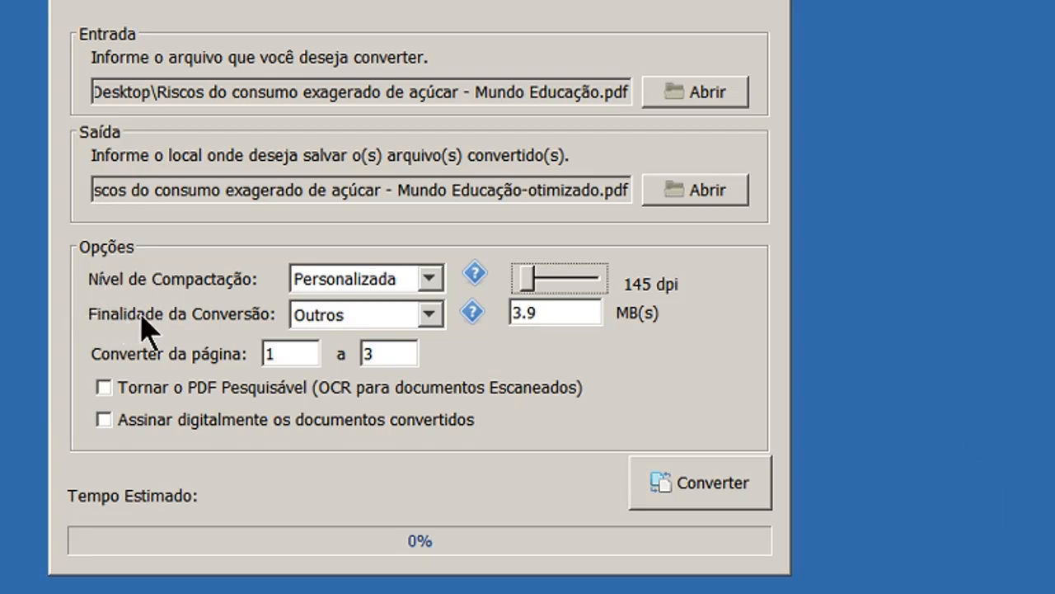
# Step: Try PJE and Não Dividir as the conversion purpose and read the help text on how each purpose splits files
pyautogui.click(338, 325)
pyautogui.click(377, 330)
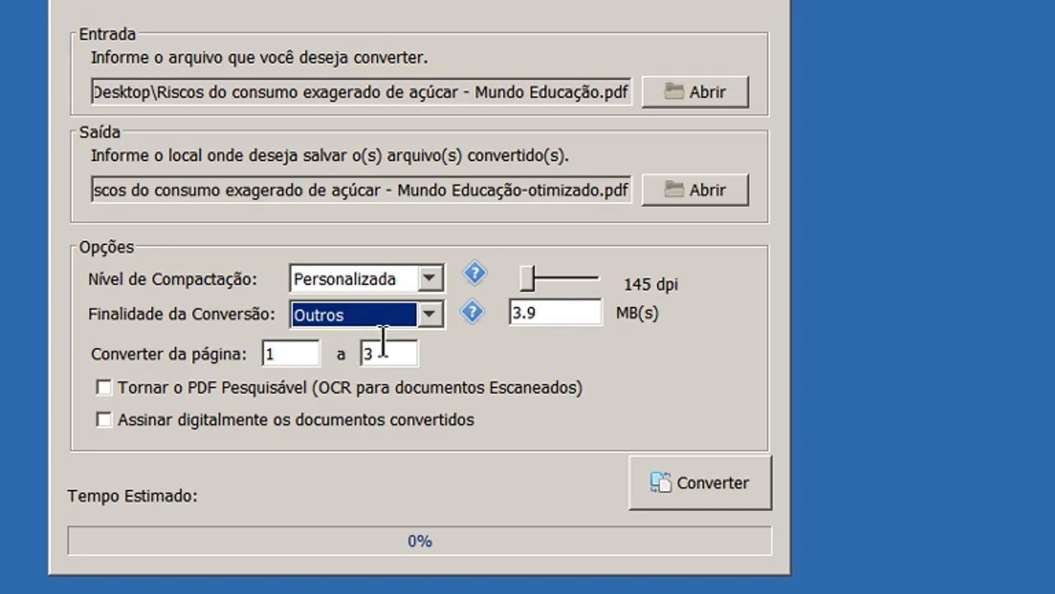
pyautogui.click(426, 318)
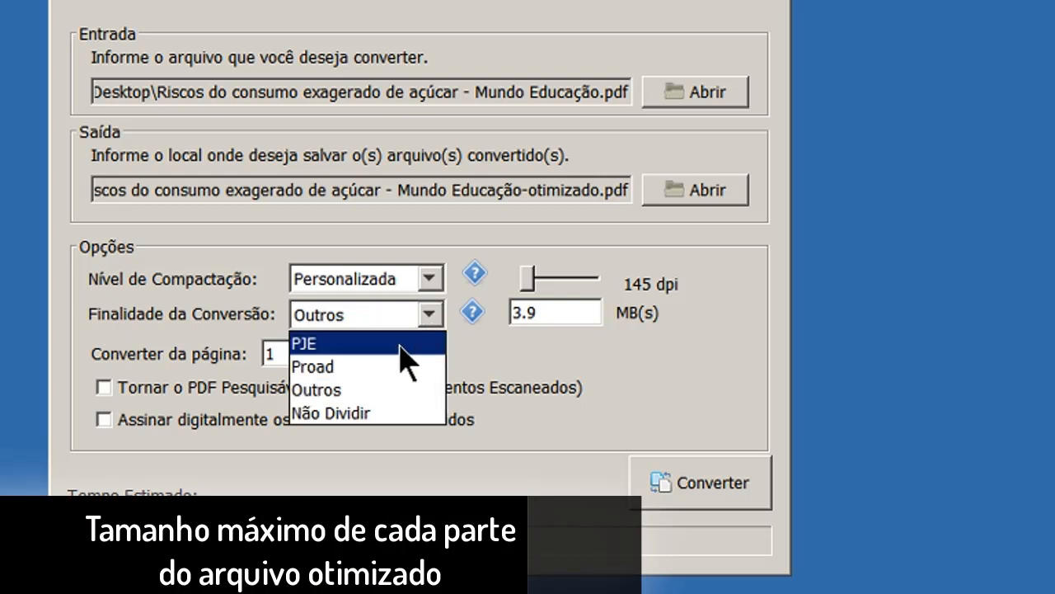
pyautogui.click(401, 341)
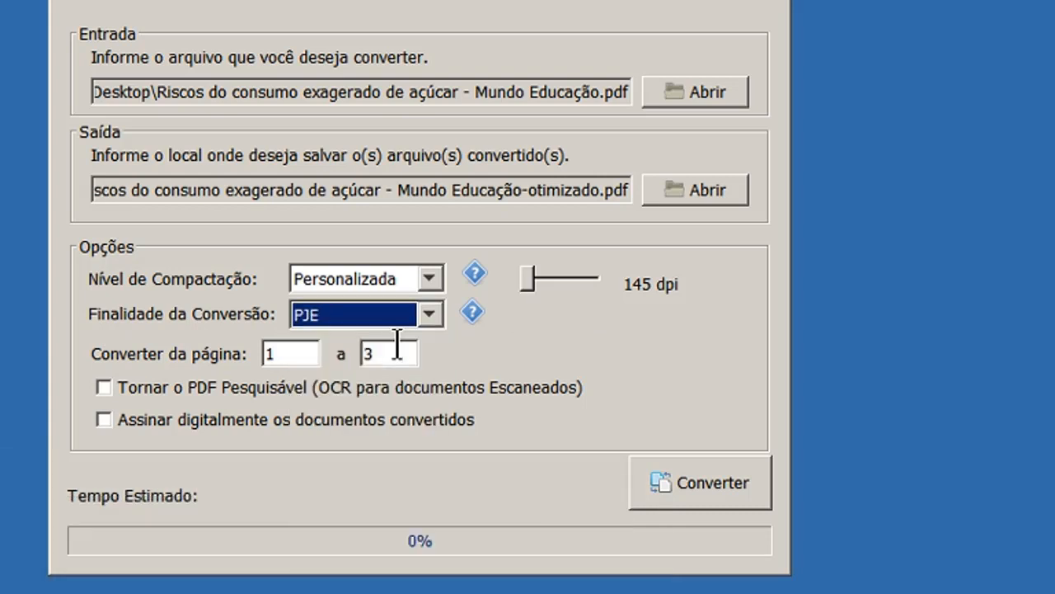
pyautogui.moveTo(472, 318)
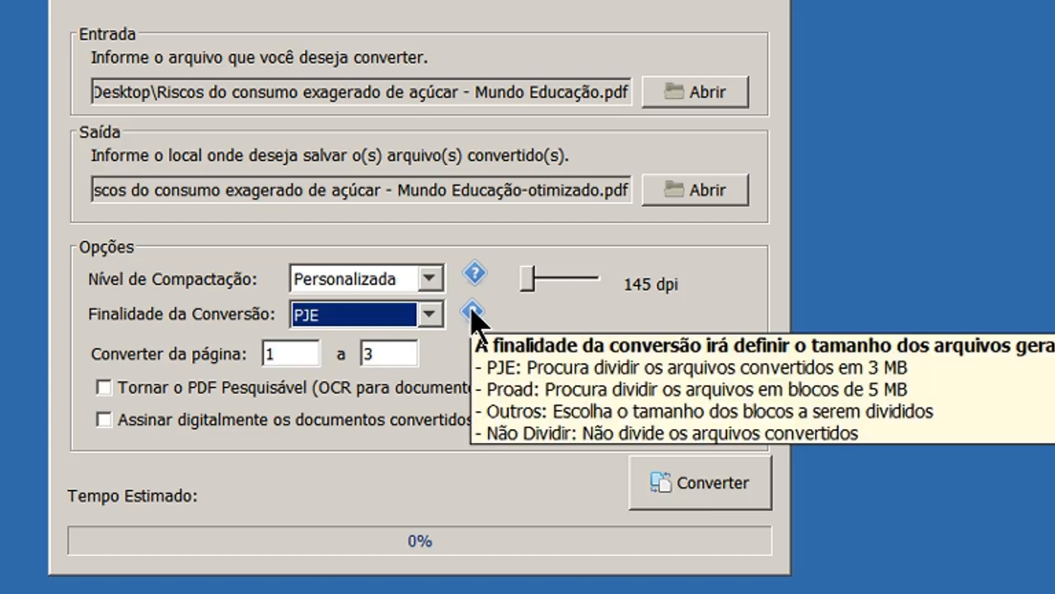
pyautogui.click(425, 314)
pyautogui.click(387, 414)
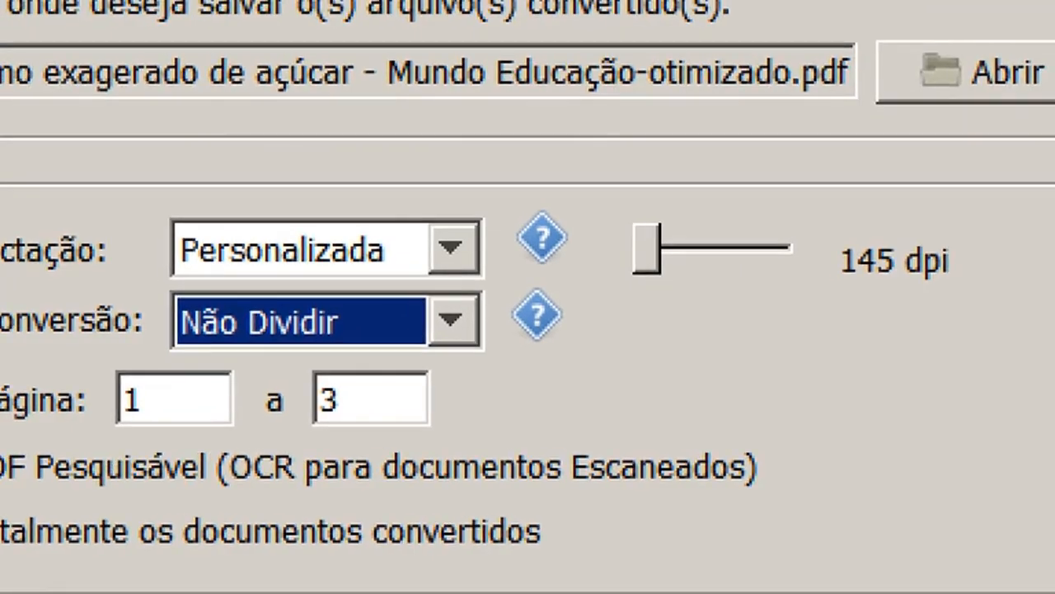
# Step: Set the conversion purpose to Outros, keeping 3.9 MB as the maximum size of each part
pyautogui.click(430, 314)
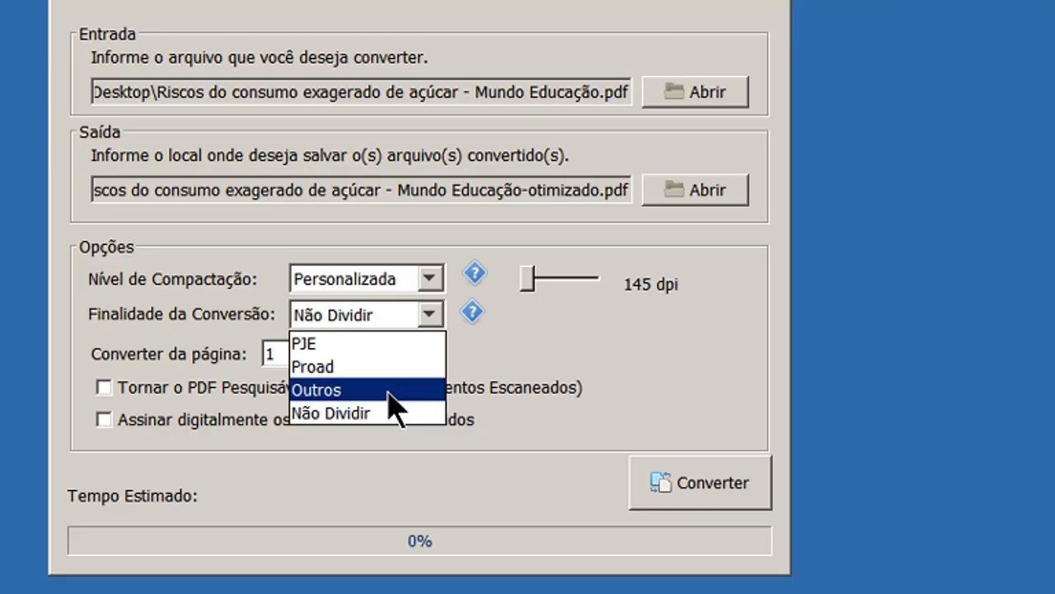
pyautogui.click(433, 388)
pyautogui.click(554, 313)
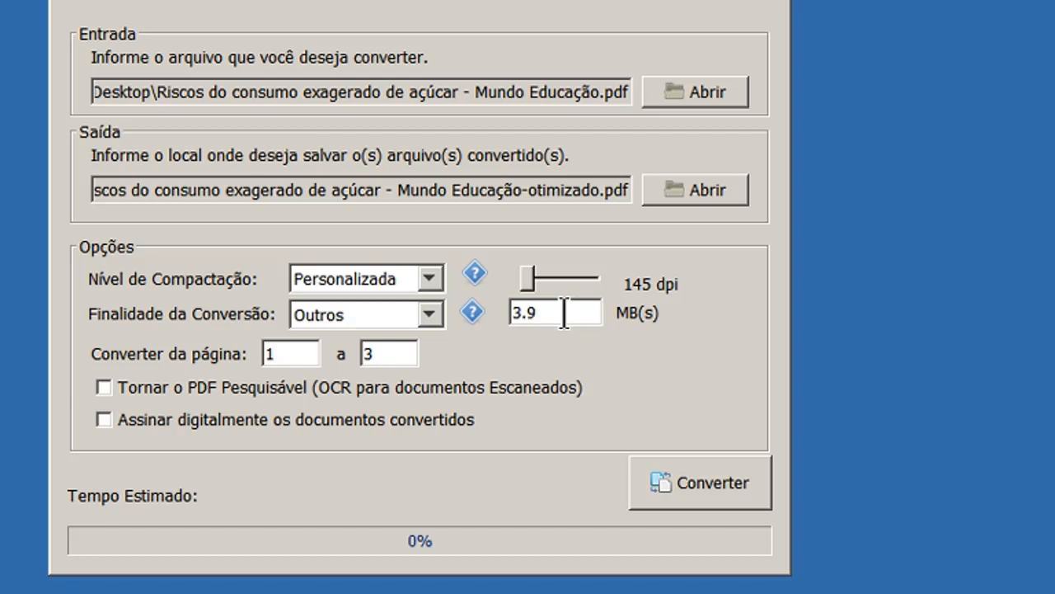
pyautogui.moveTo(567, 313); pyautogui.dragTo(494, 338)
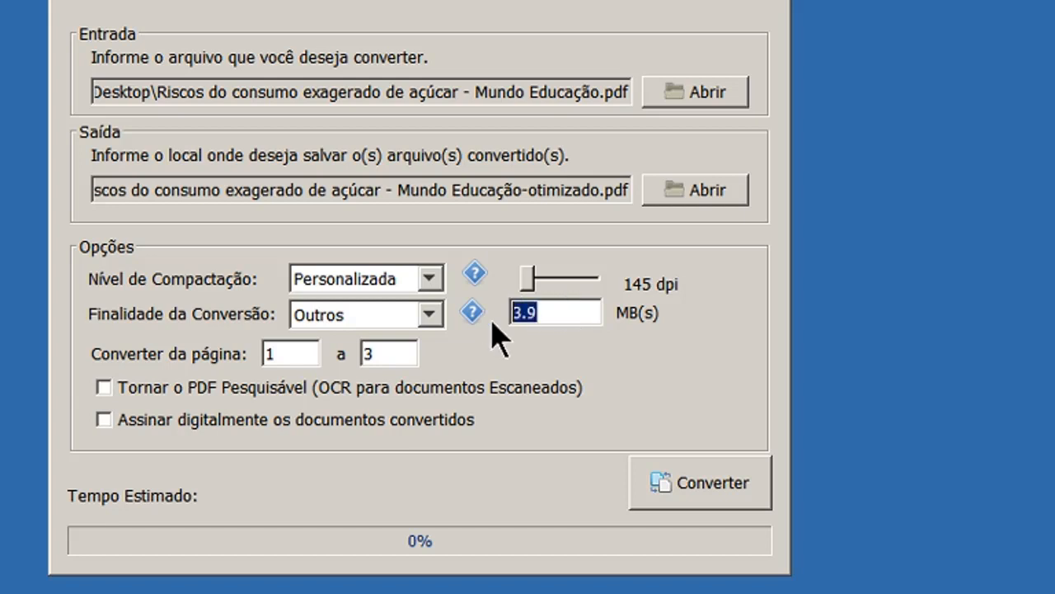
pyautogui.click(569, 311)
pyautogui.doubleClick(526, 313)
pyautogui.click(571, 320)
# Step: Convert the PDF with the chosen settings and decline to open the generated file
pyautogui.click(714, 484)
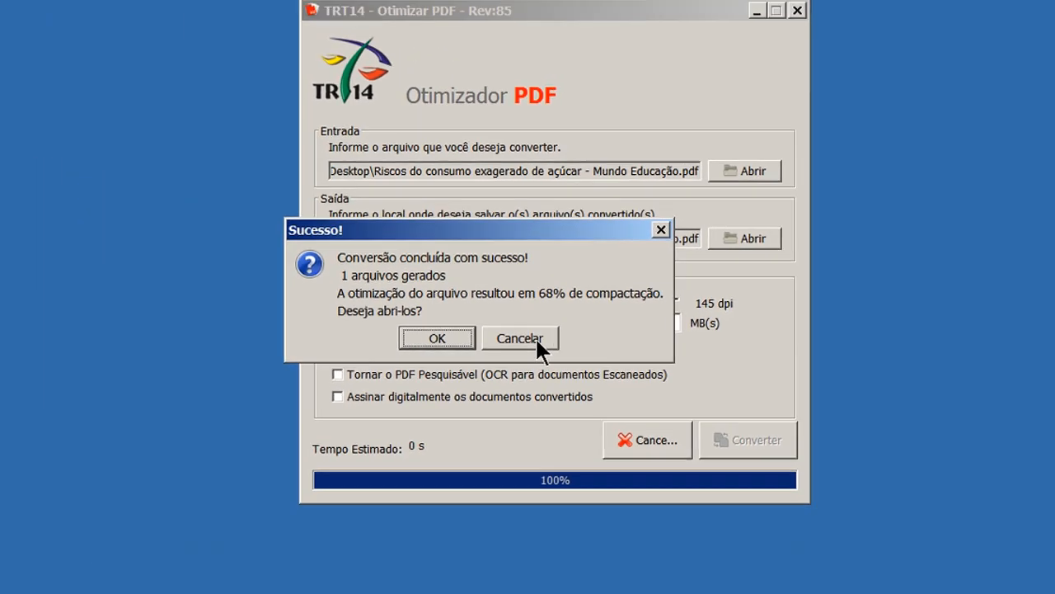
pyautogui.click(396, 340)
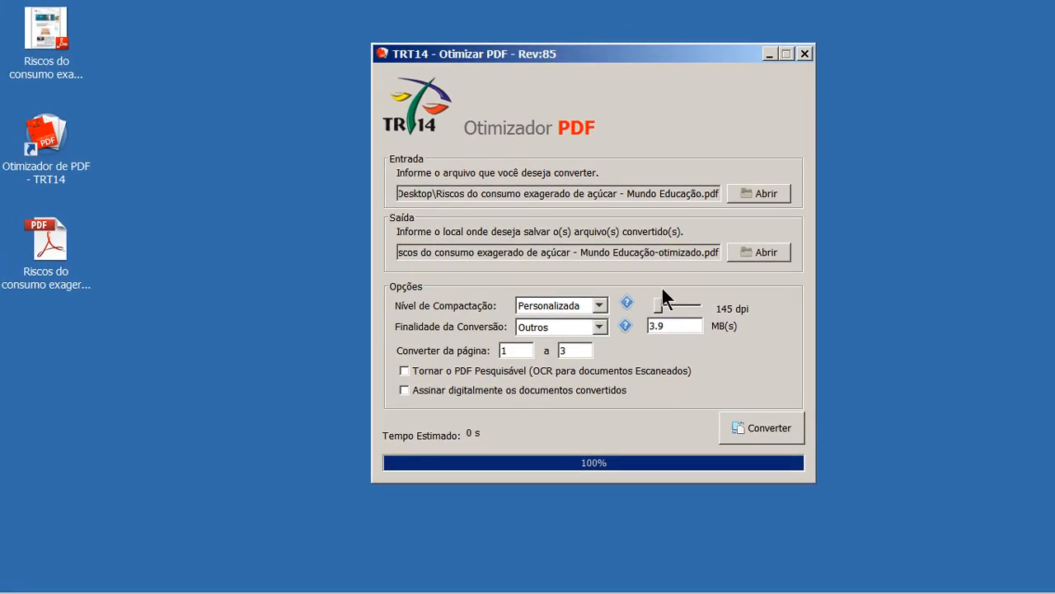
# Step: Open the original PDF and its optimized copy from the desktop and compare their image quality in Adobe Reader
pyautogui.click(772, 54)
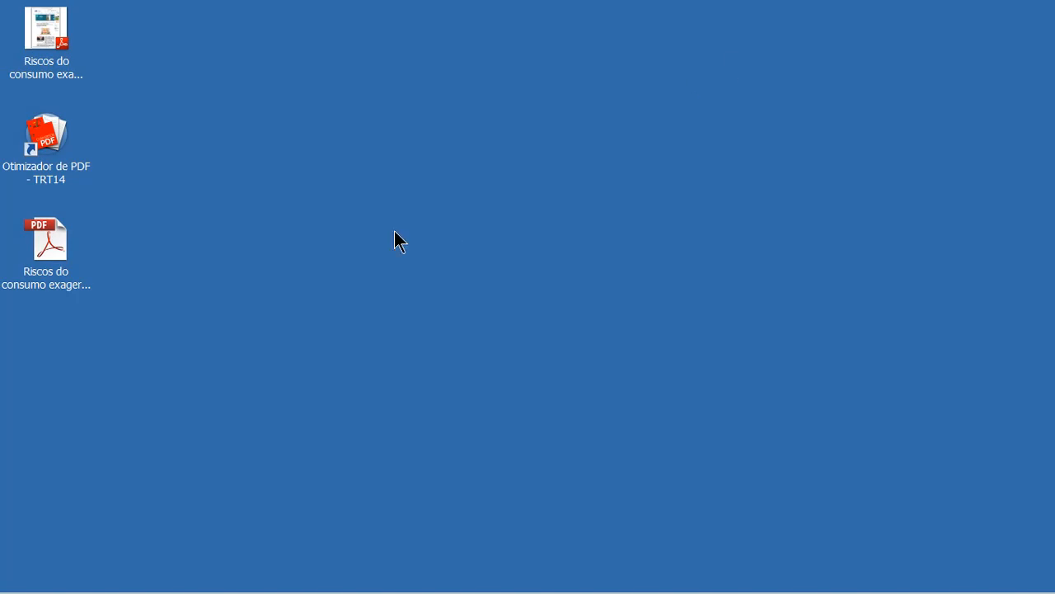
pyautogui.click(50, 59)
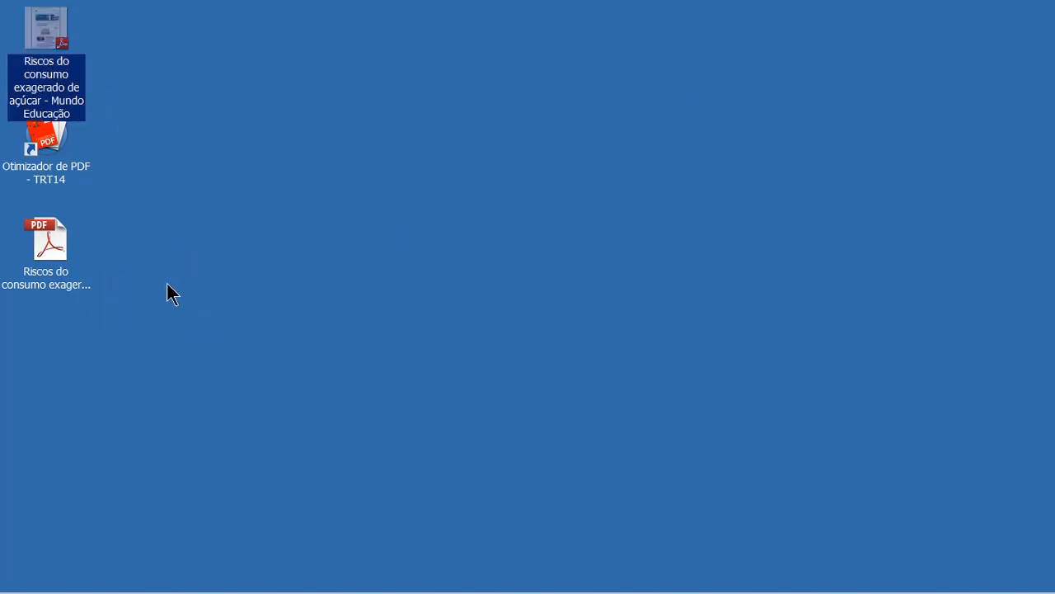
pyautogui.doubleClick(71, 86)
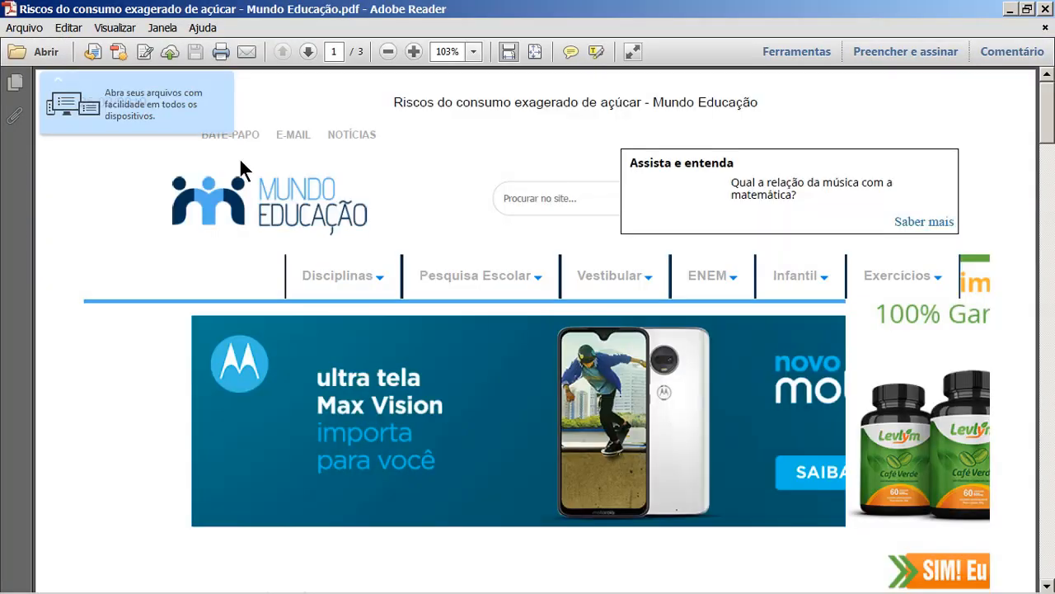
pyautogui.click(1007, 9)
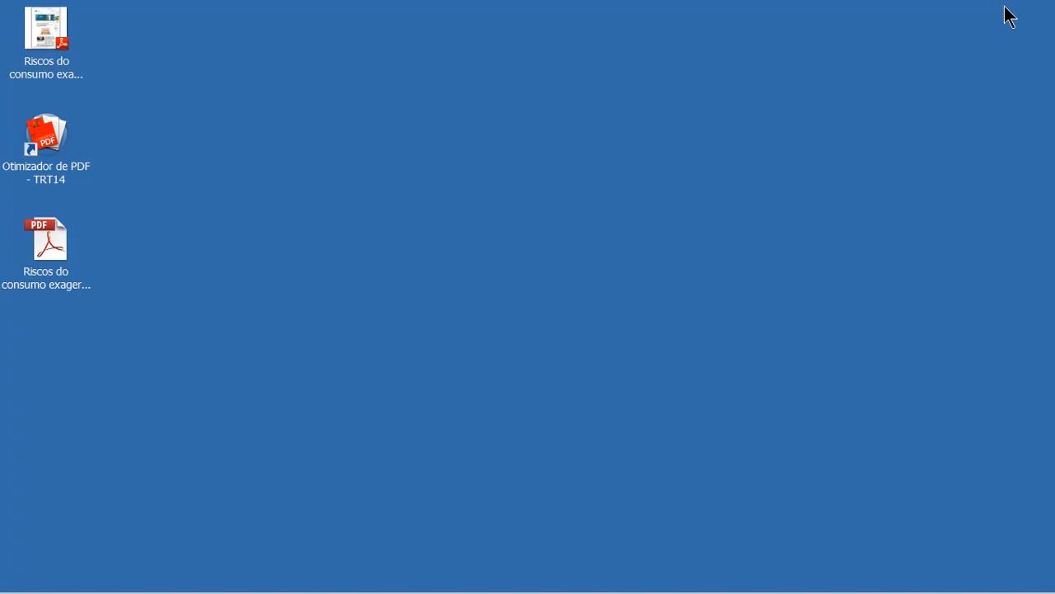
pyautogui.doubleClick(48, 252)
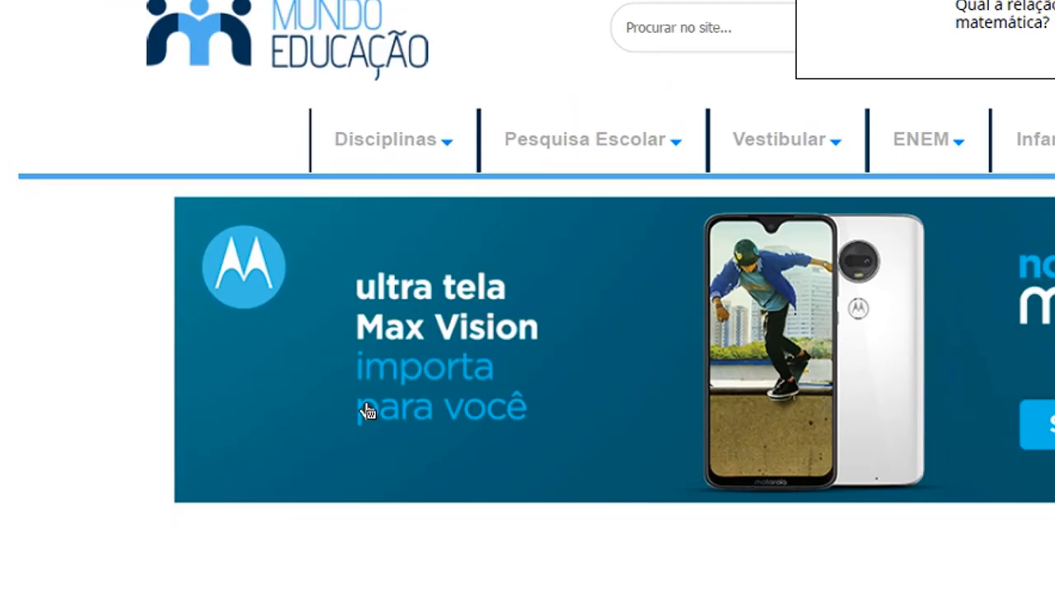
pyautogui.moveTo(314, 425)
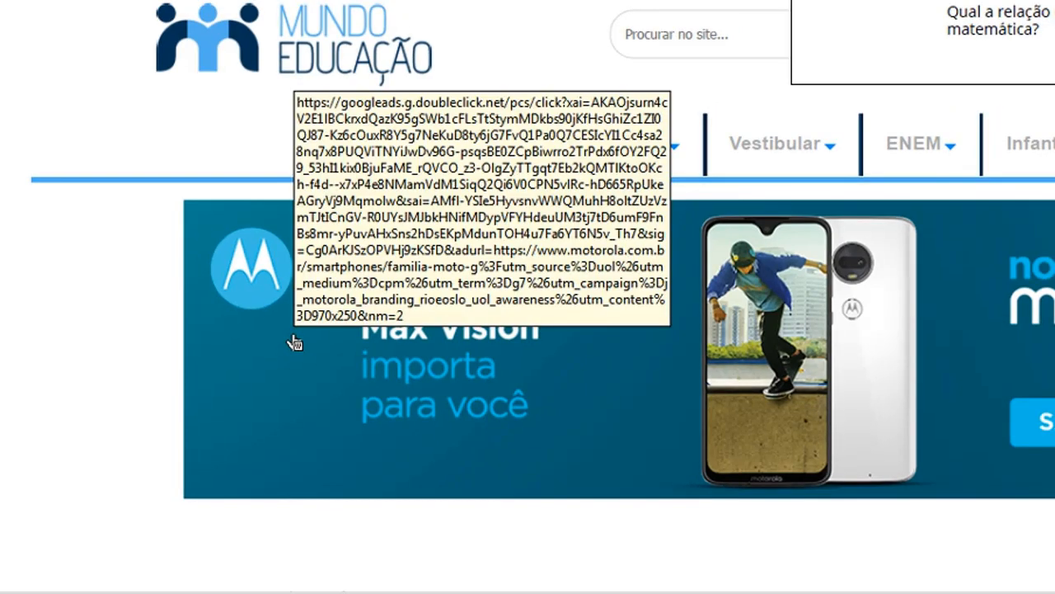
pyautogui.hotkey('alt', 'Tab')
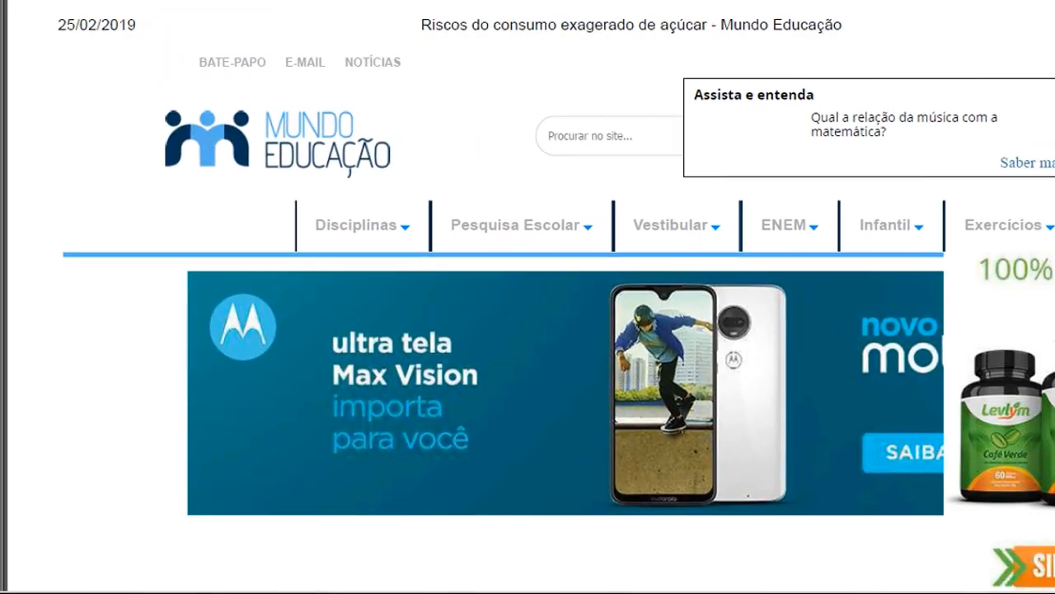
# Step: Close the optimized PDF without saving changes and minimize the original to return to the desktop
pyautogui.click(1043, 8)
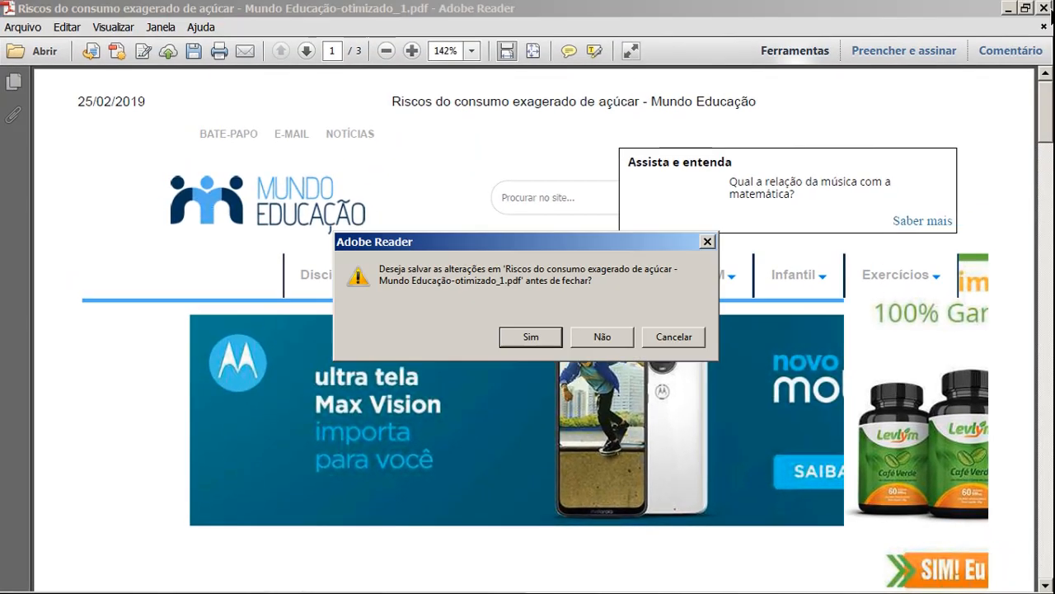
pyautogui.click(627, 337)
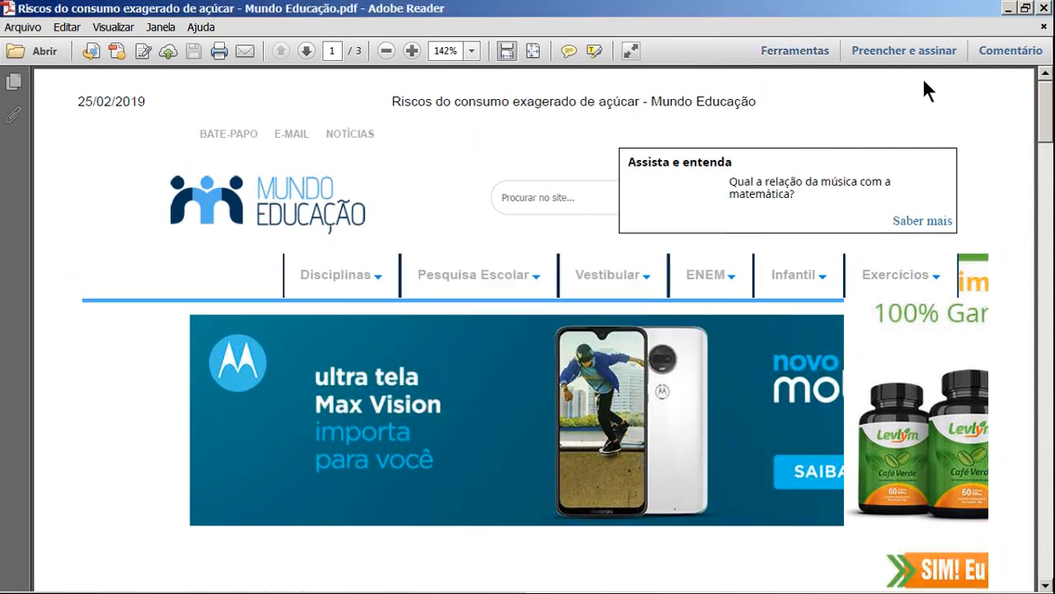
pyautogui.click(1008, 10)
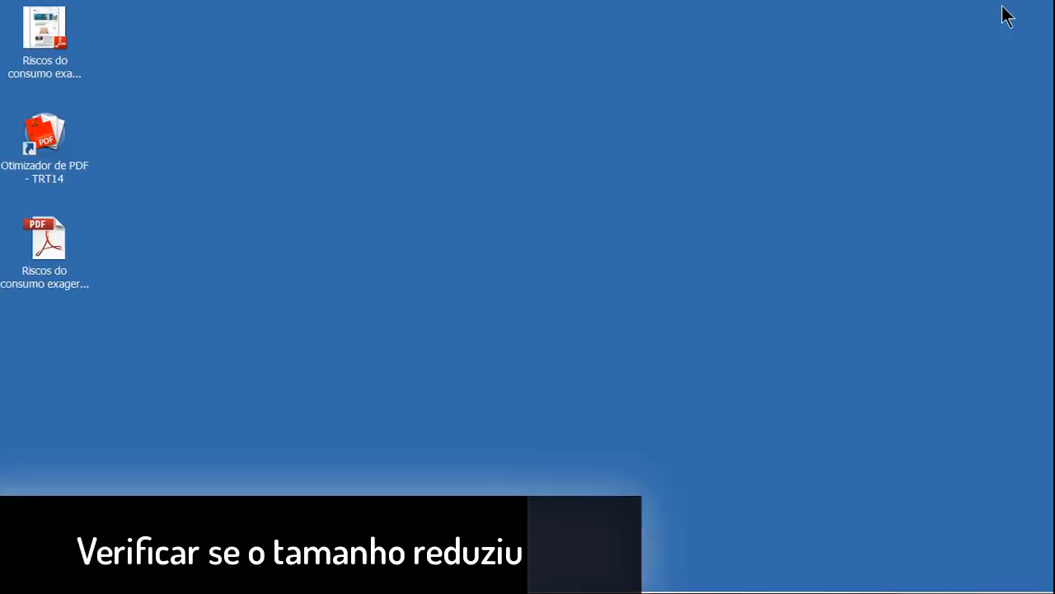
# Step: Check the file sizes of the original and optimized PDFs in their properties
pyautogui.click(51, 60)
pyautogui.rightClick(52, 60)
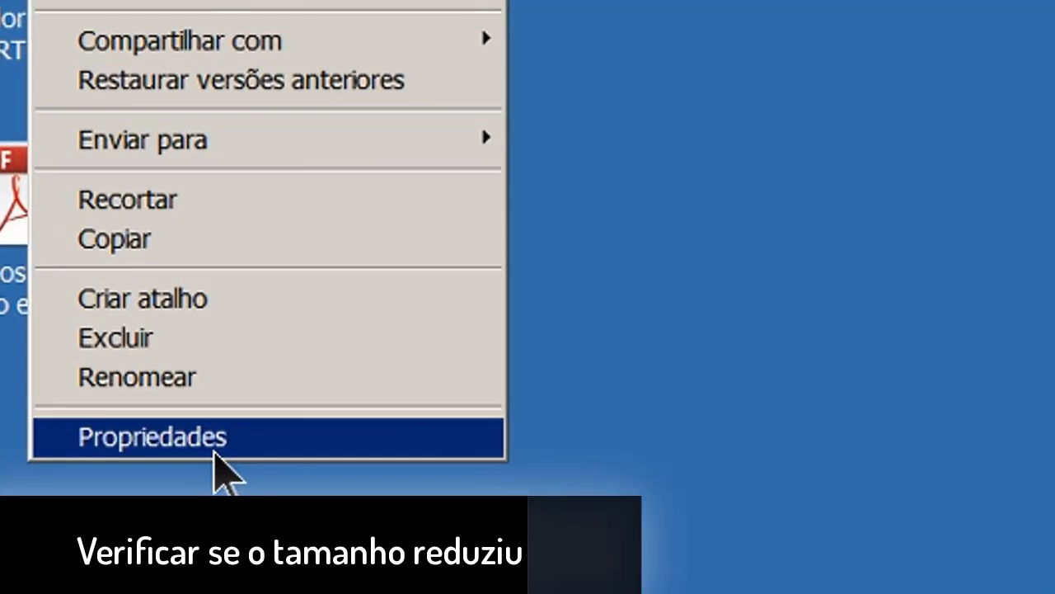
pyautogui.click(129, 336)
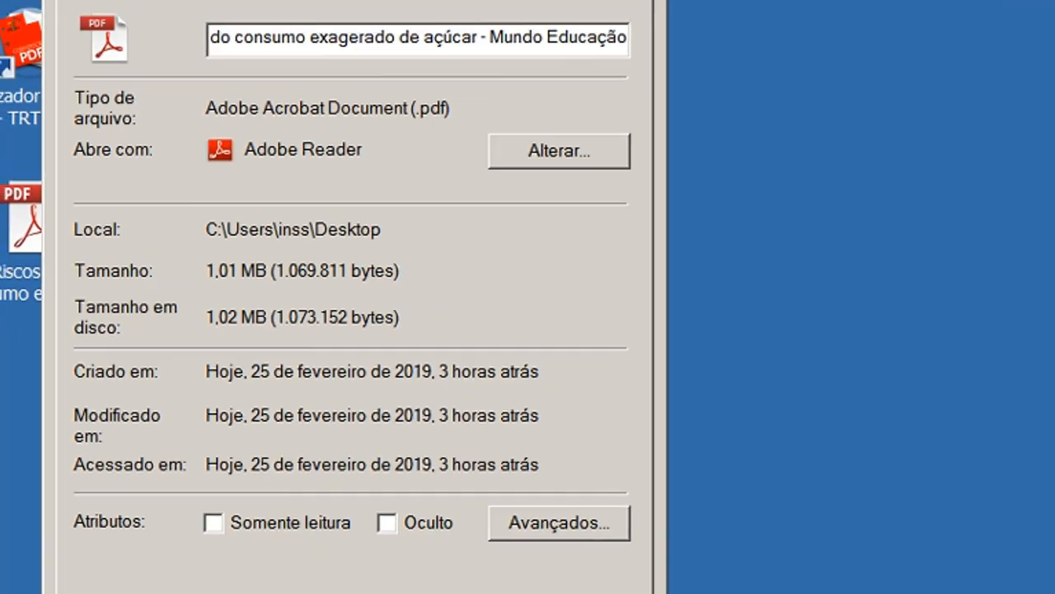
pyautogui.press('Escape')
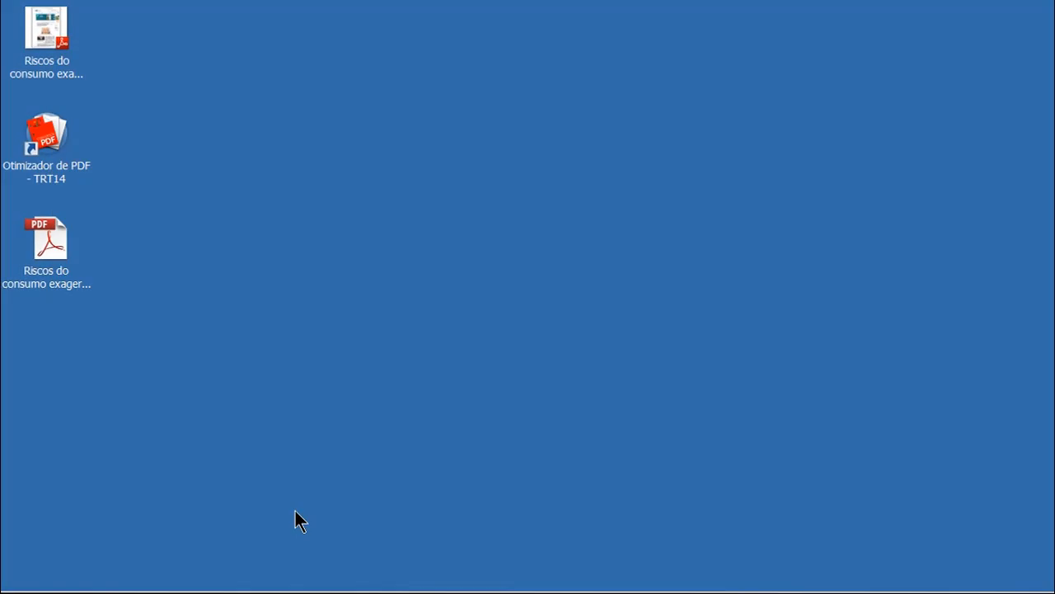
pyautogui.rightClick(45, 260)
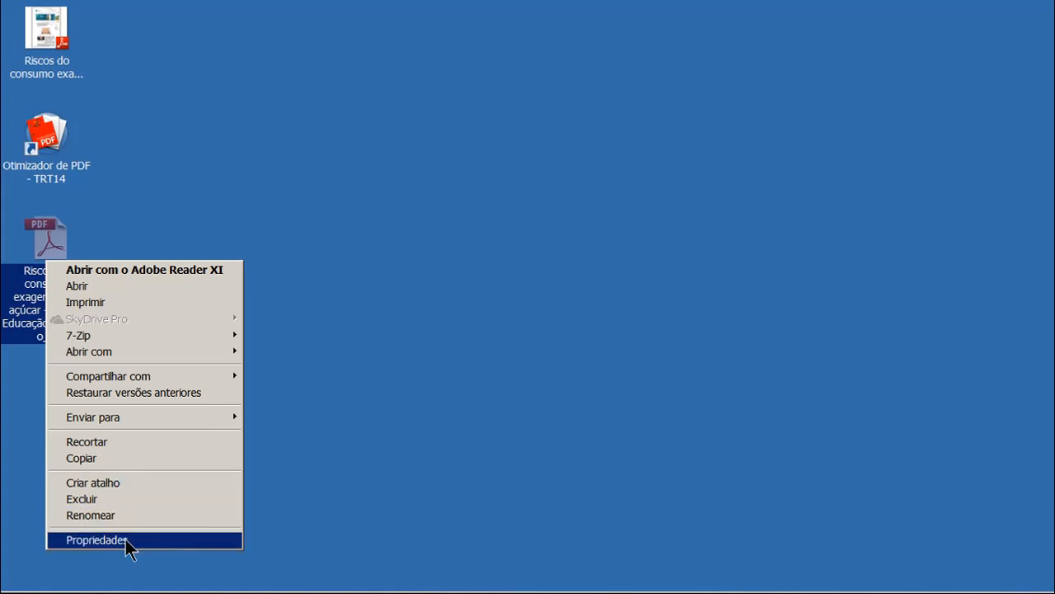
pyautogui.click(96, 540)
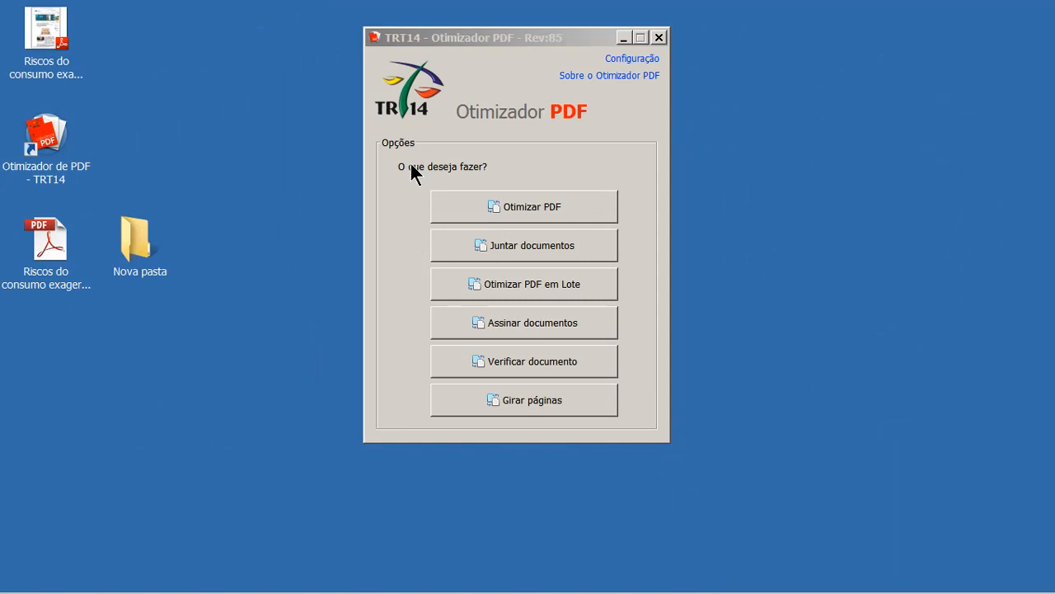
# Step: Open the Nova pasta folder and view its scanned document Doc v1.3 in Adobe Reader
pyautogui.click(452, 44)
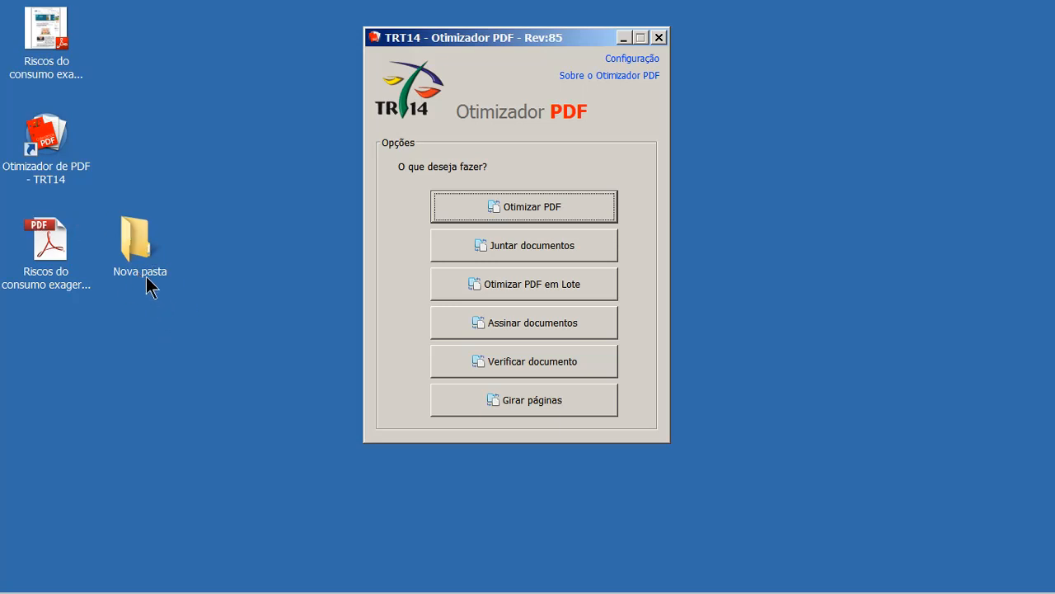
pyautogui.doubleClick(138, 247)
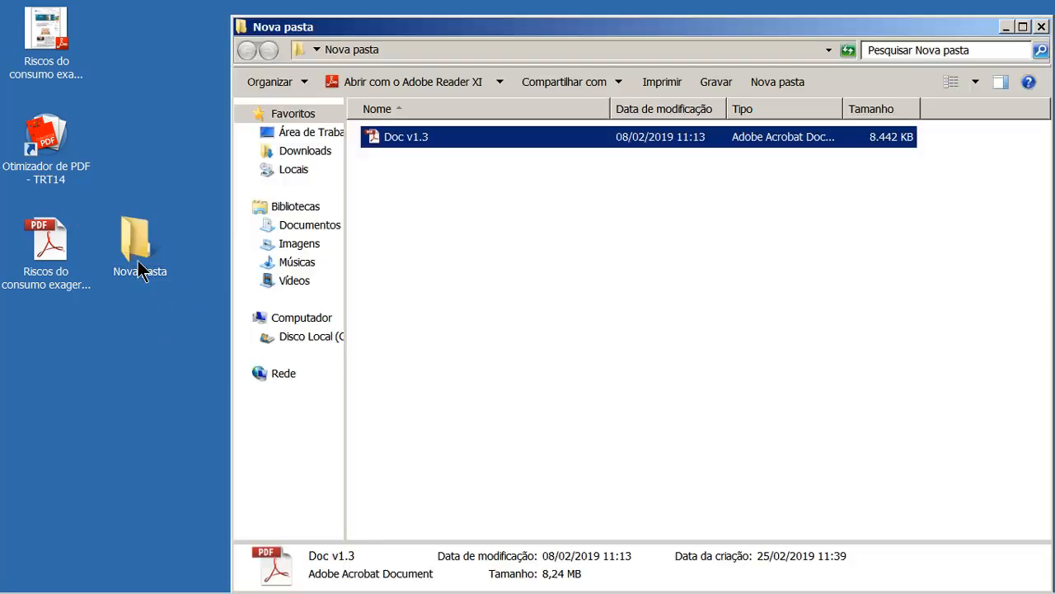
pyautogui.doubleClick(632, 24)
pyautogui.click(222, 125)
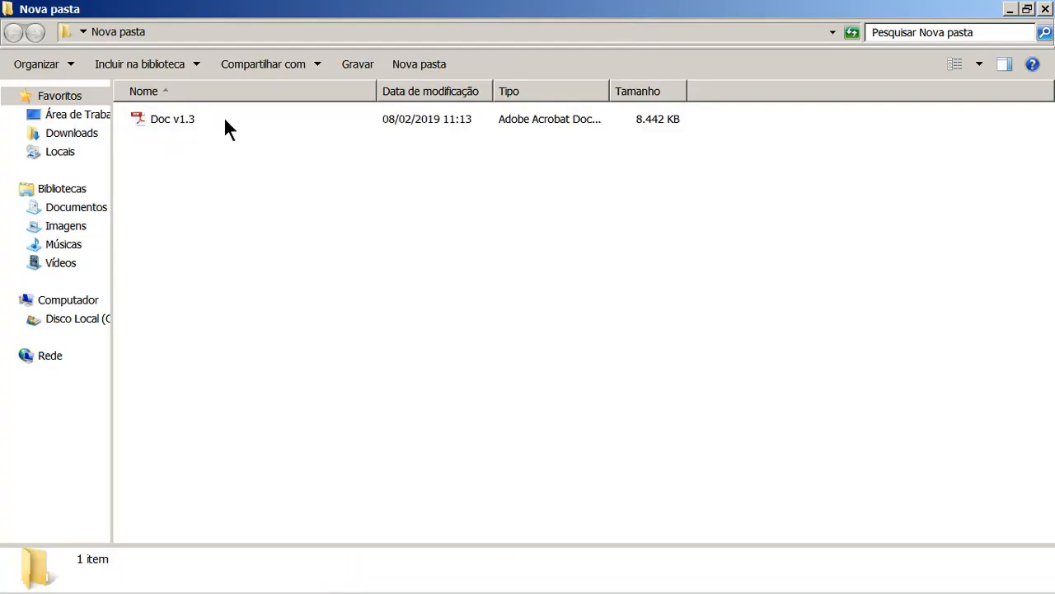
pyautogui.press('super')
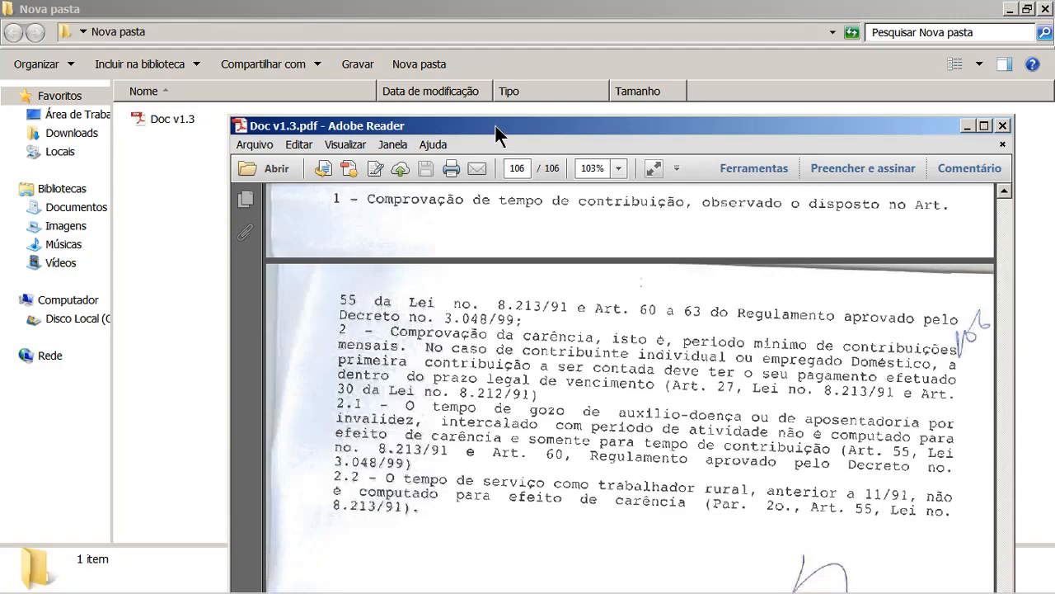
pyautogui.doubleClick(495, 126)
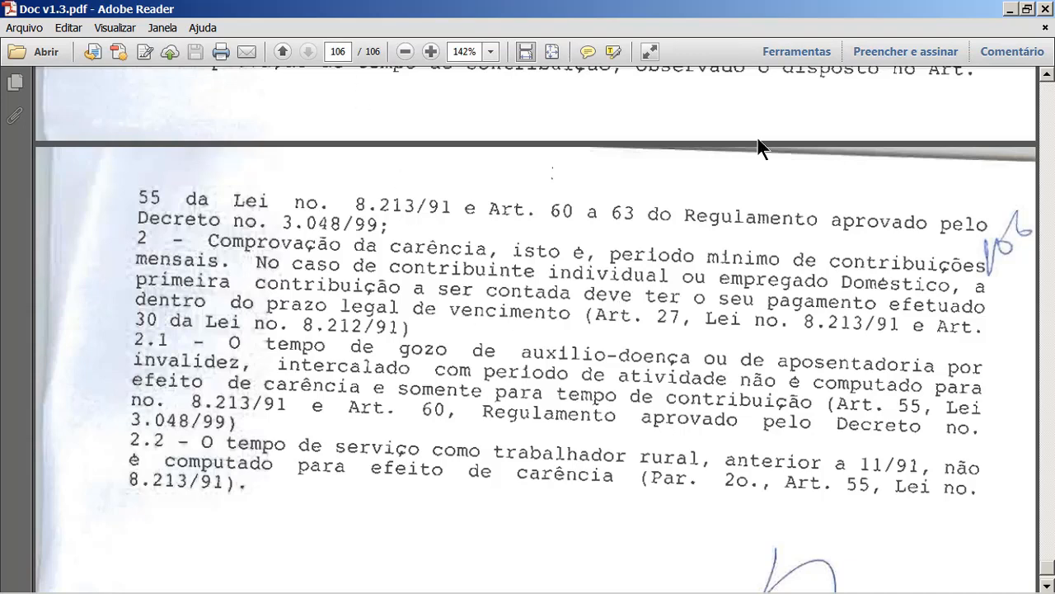
pyautogui.click(1009, 9)
# Step: Load Doc v1.3 from the folder as the optimizer's input file and run the preliminary analysis on it
pyautogui.moveTo(571, 584)
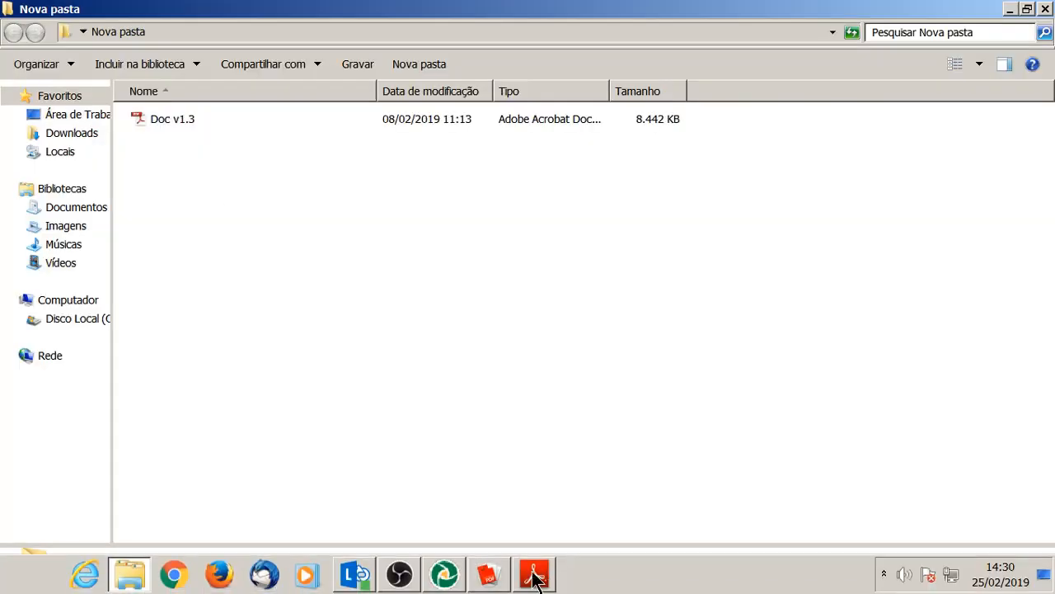
pyautogui.click(681, 127)
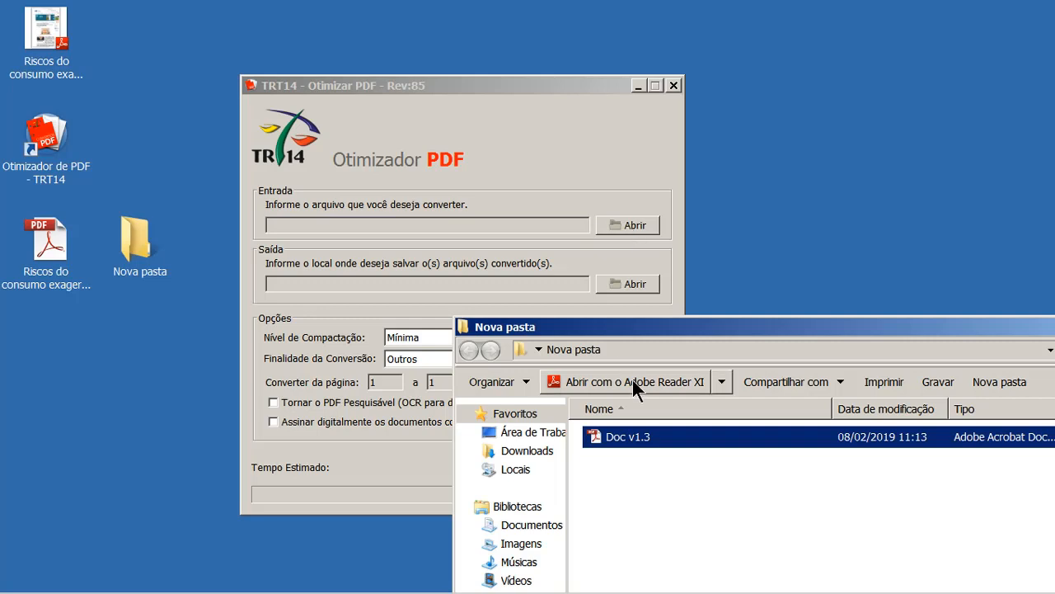
pyautogui.moveTo(196, 124); pyautogui.dragTo(465, 229)
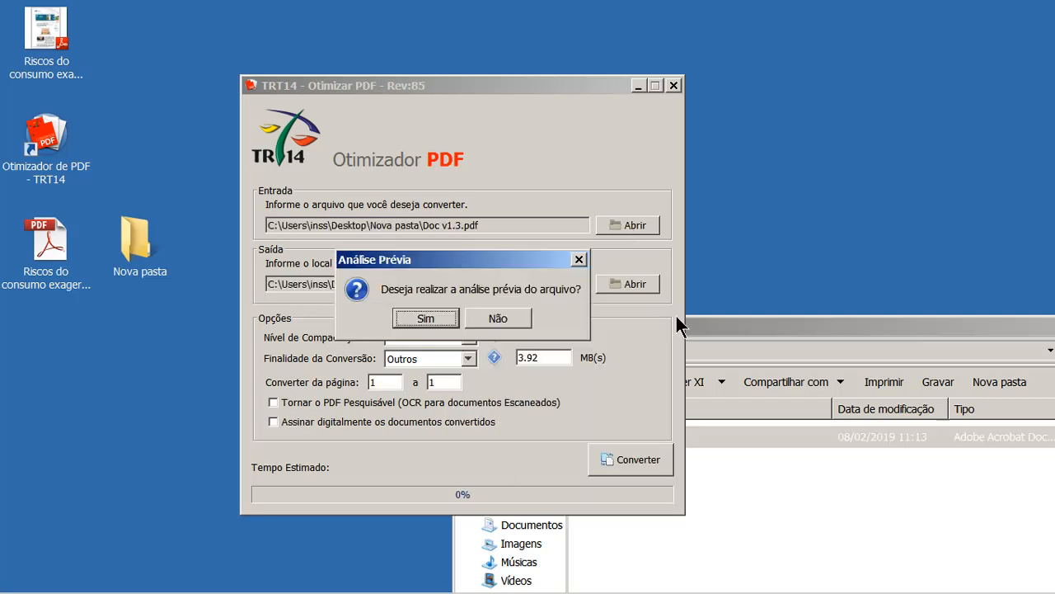
pyautogui.click(426, 318)
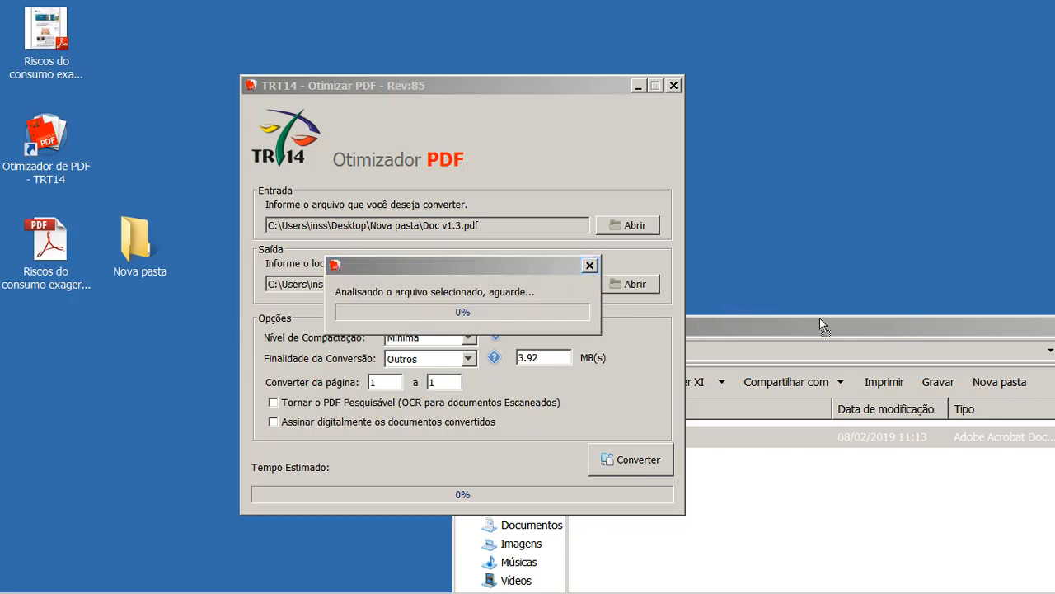
pyautogui.click(494, 269)
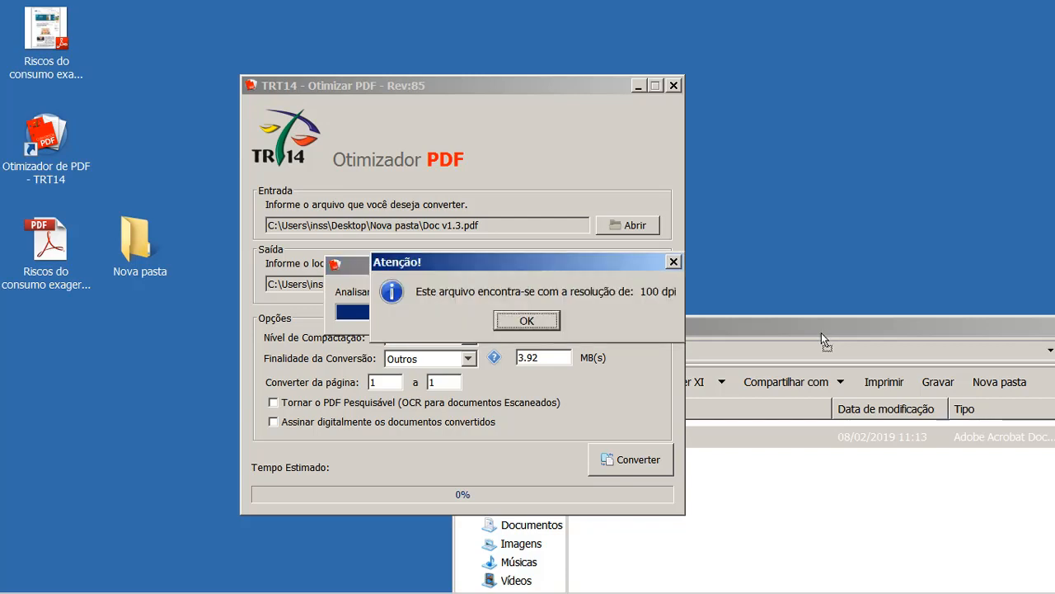
pyautogui.click(533, 316)
# Step: Convert Doc v1.3 with Mínima compression, purpose Outros and a 3.92 MB part limit, declining to open the generated files
pyautogui.click(467, 337)
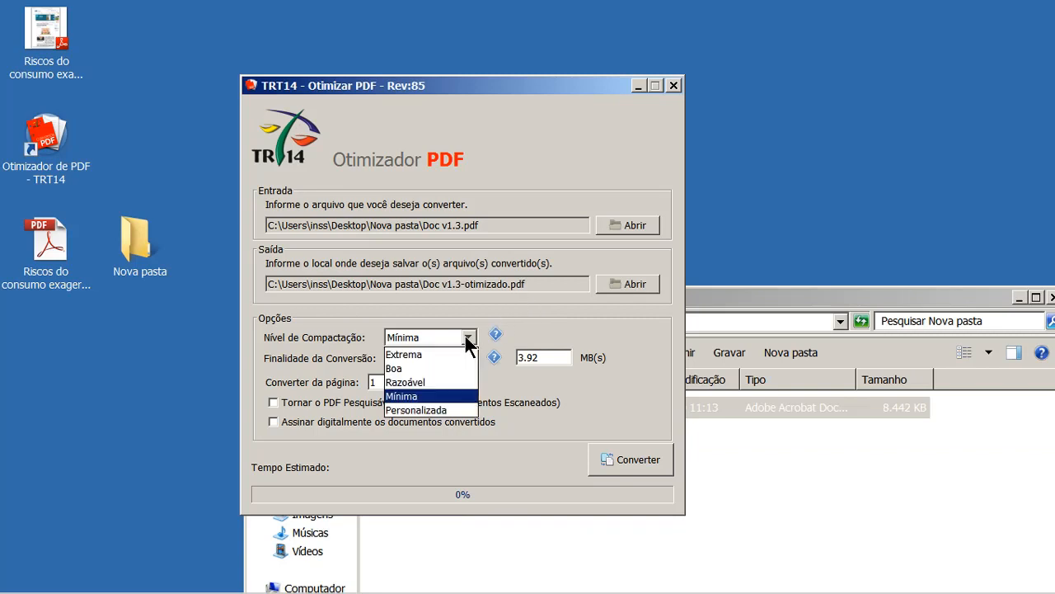
pyautogui.click(427, 394)
pyautogui.moveTo(496, 335)
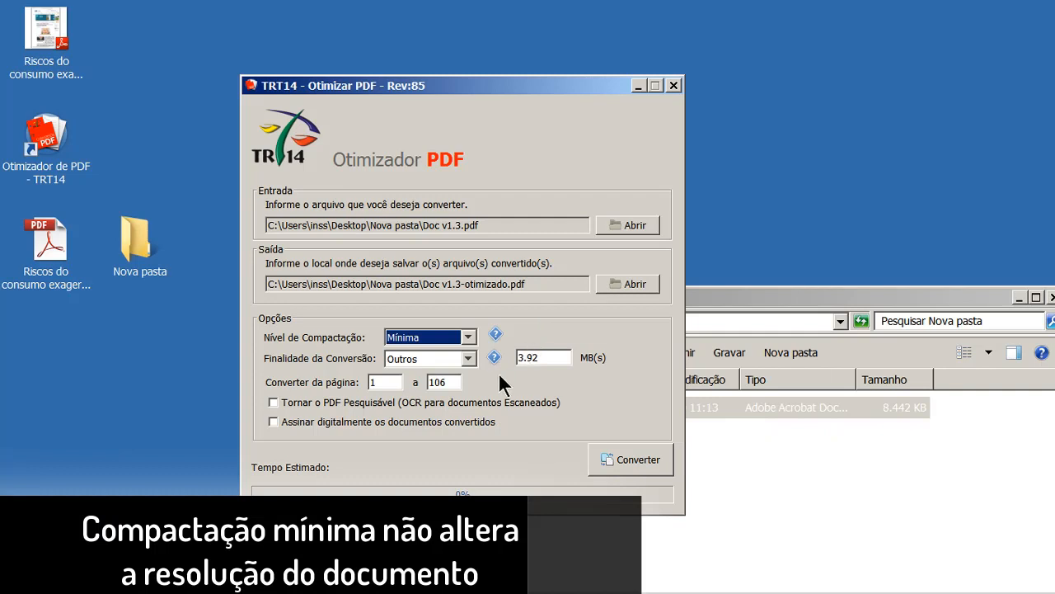
pyautogui.click(549, 359)
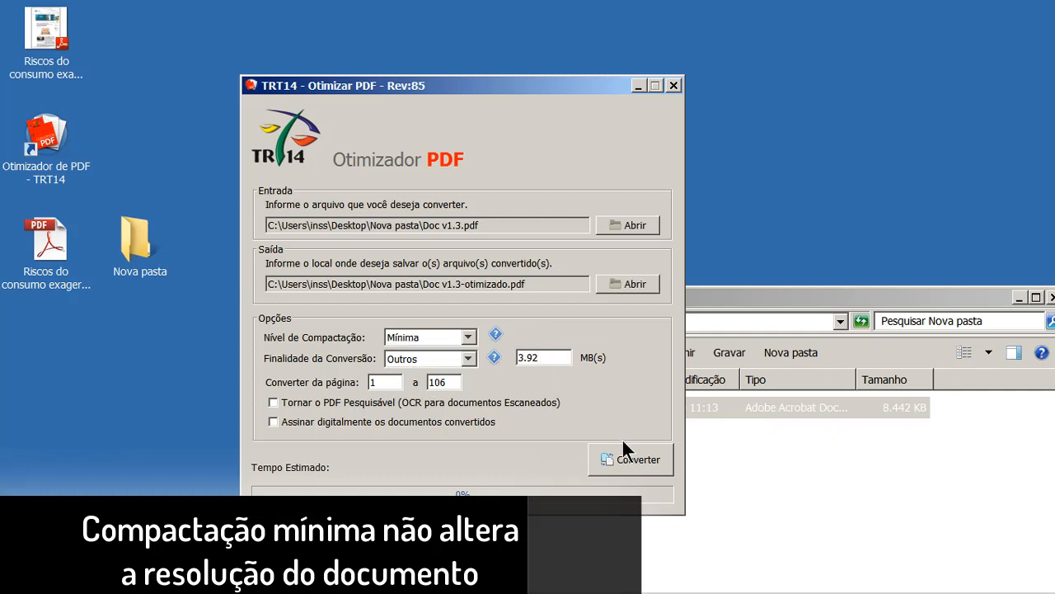
pyautogui.click(632, 462)
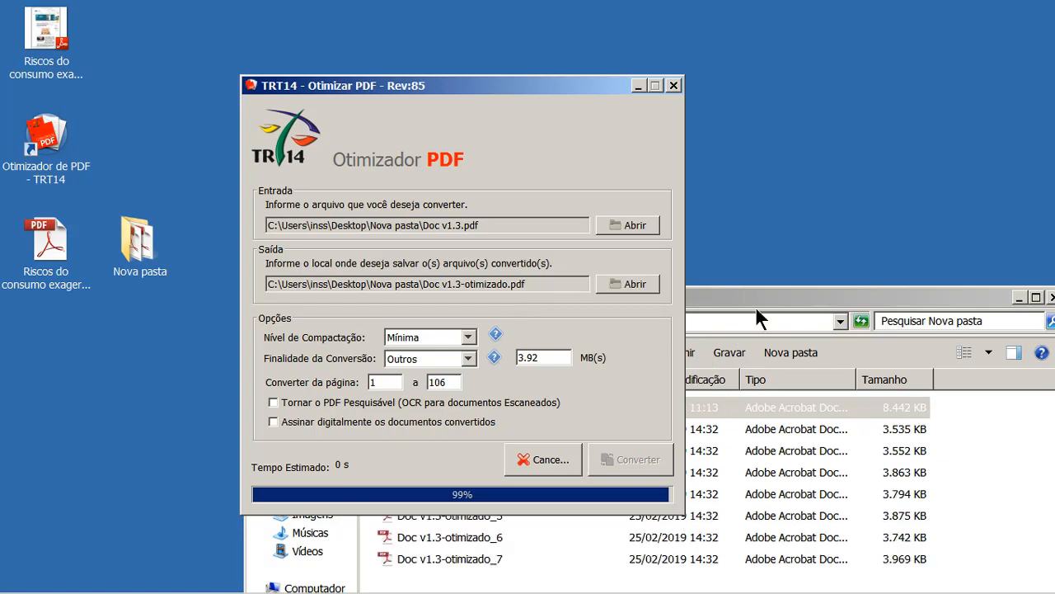
pyautogui.moveTo(755, 306); pyautogui.dragTo(730, 107)
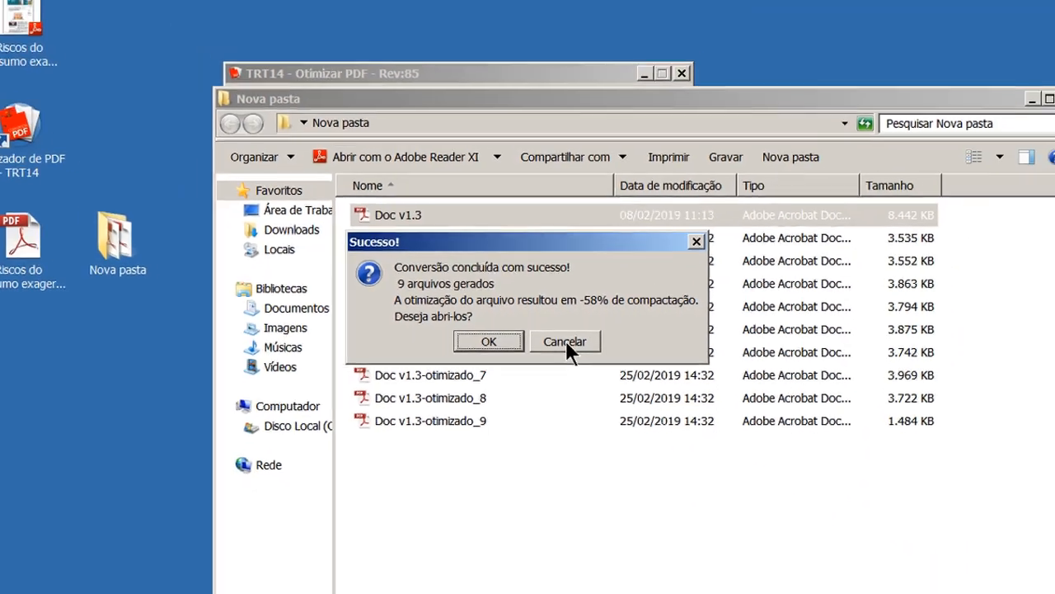
pyautogui.click(566, 340)
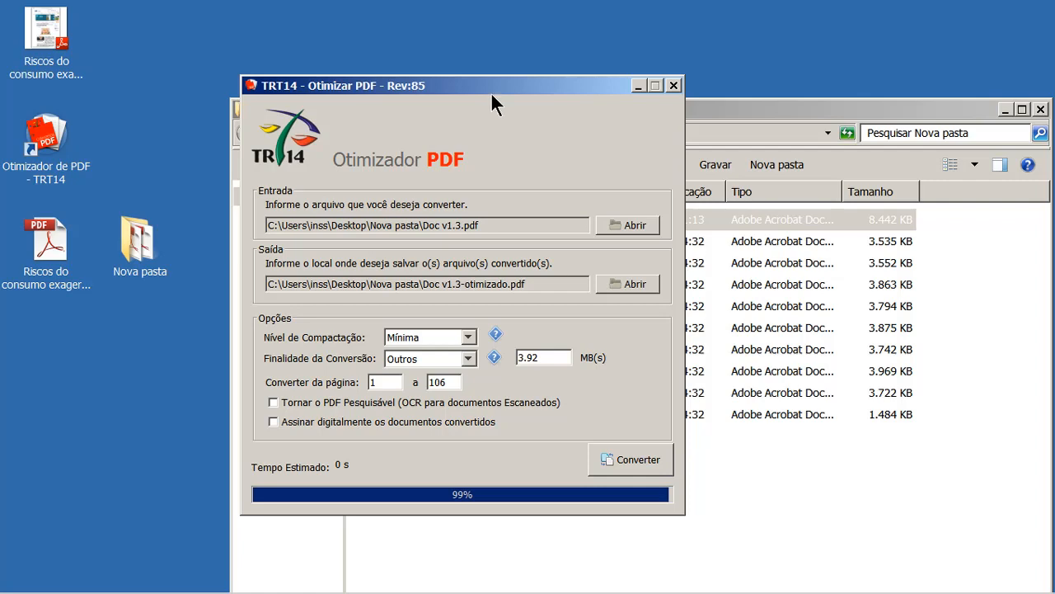
# Step: Select Doc v1.3-otimizado_1 to _9 in Nova pasta and compare their combined size with the original Doc v1.3
pyautogui.click(637, 85)
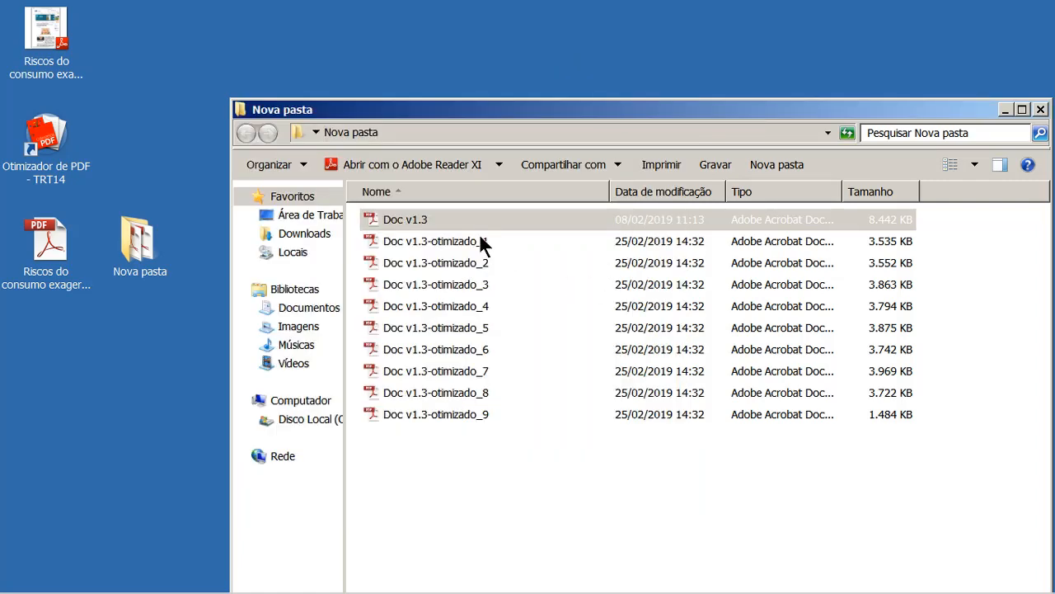
pyautogui.click(898, 223)
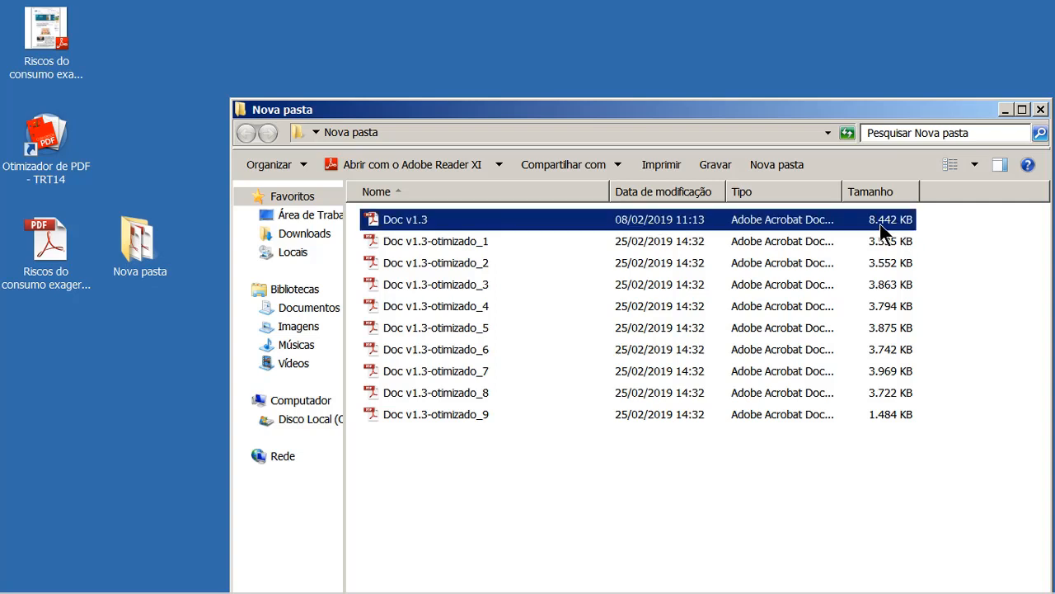
pyautogui.moveTo(669, 500); pyautogui.dragTo(454, 248)
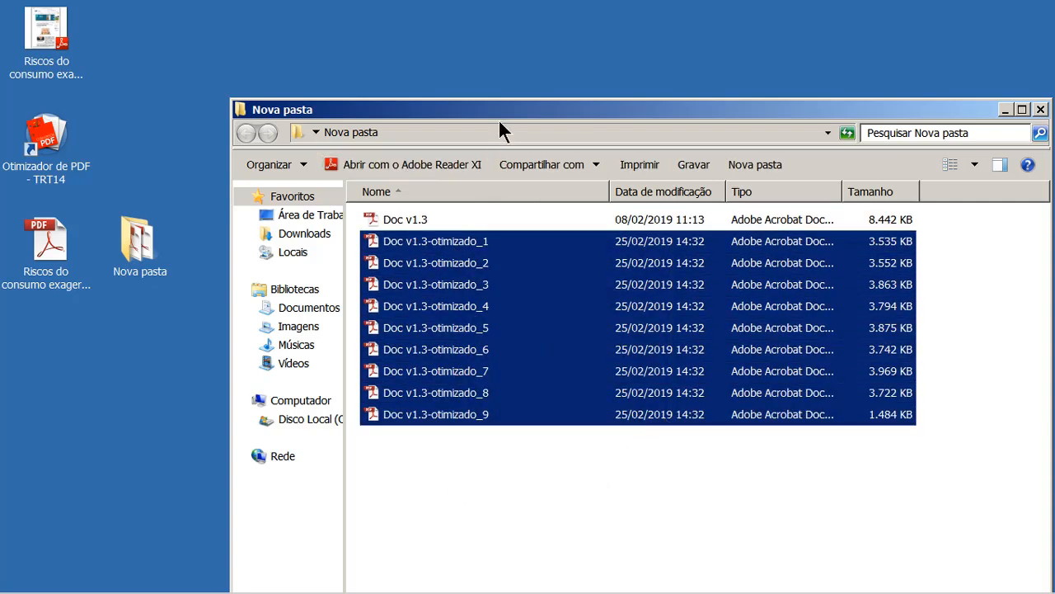
pyautogui.moveTo(498, 115); pyautogui.dragTo(471, 33)
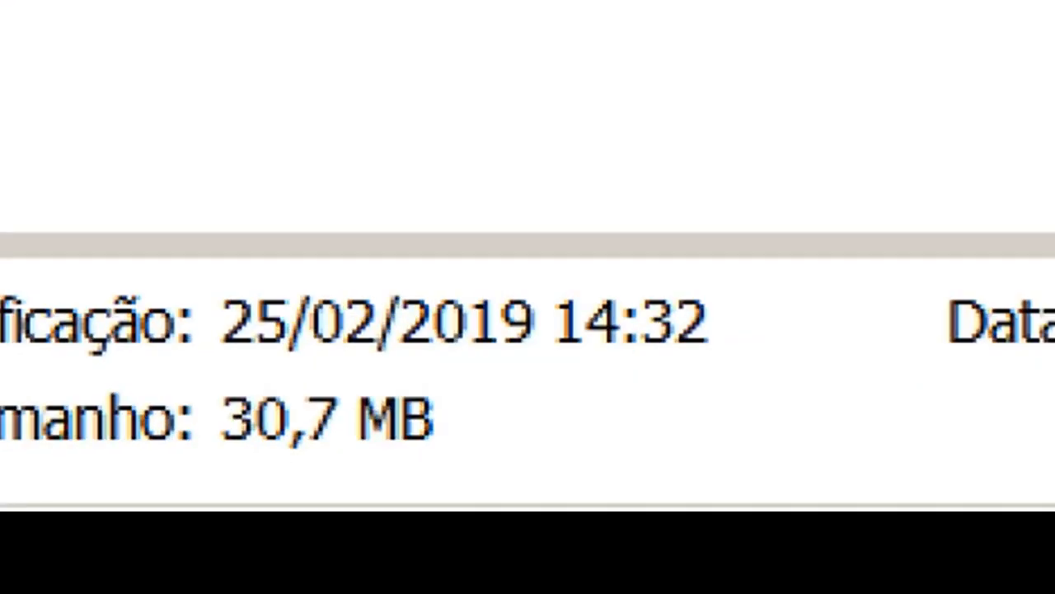
# Step: Delete the nine converted files, Doc v1.3-otimizado_1 to _9, from Nova pasta, keeping the original Doc v1.3
pyautogui.click(341, 455)
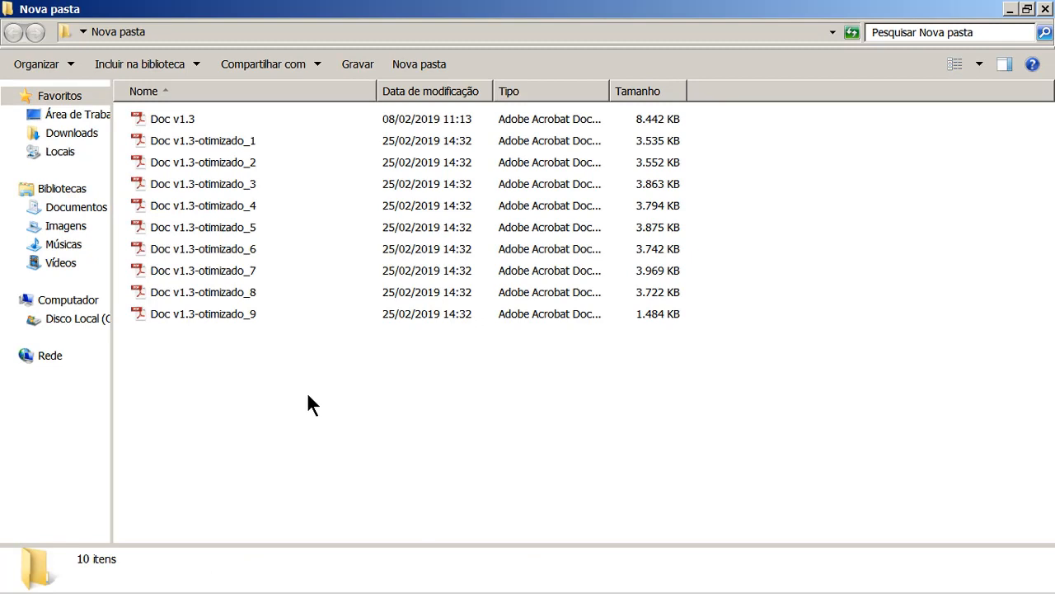
pyautogui.moveTo(322, 393); pyautogui.dragTo(272, 148)
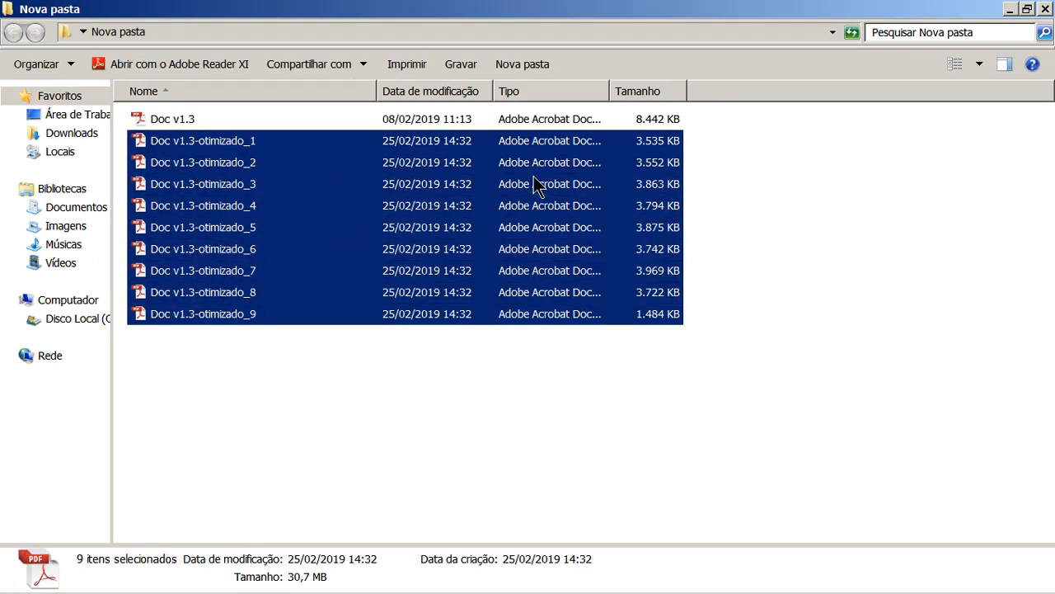
pyautogui.press('Delete')
pyautogui.press('Return')
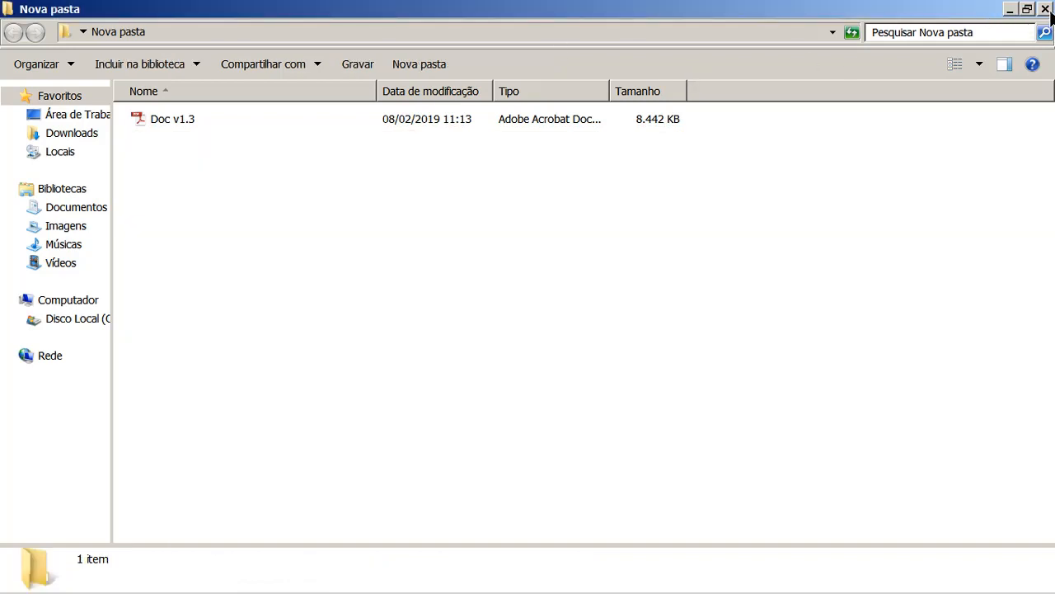
# Step: Switch to Otimizador PDF and set the custom file size to 3.92 MB in its configuration, closing the settings
pyautogui.moveTo(374, 590)
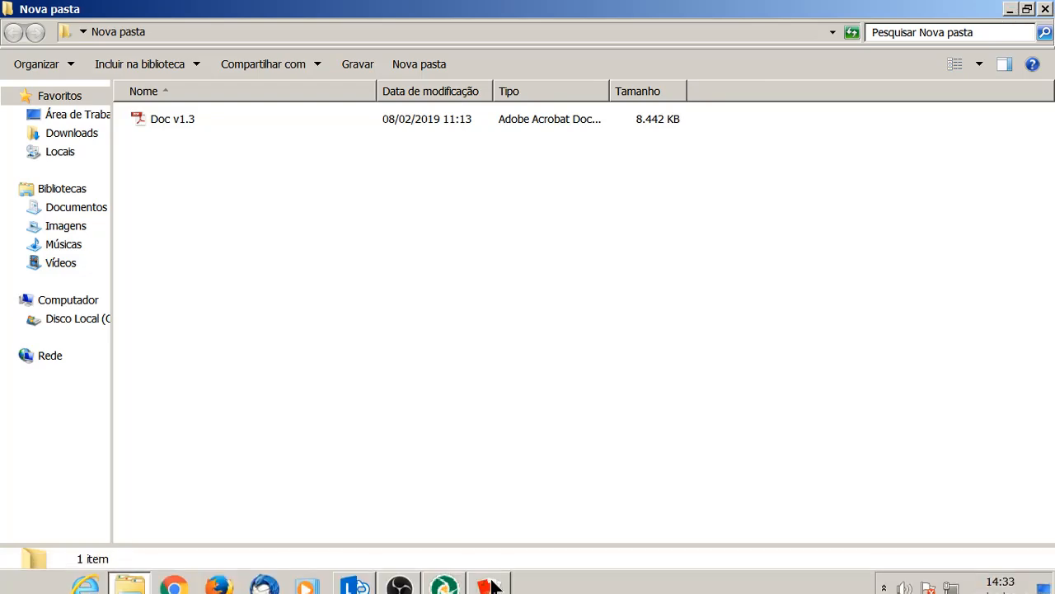
pyautogui.click(443, 577)
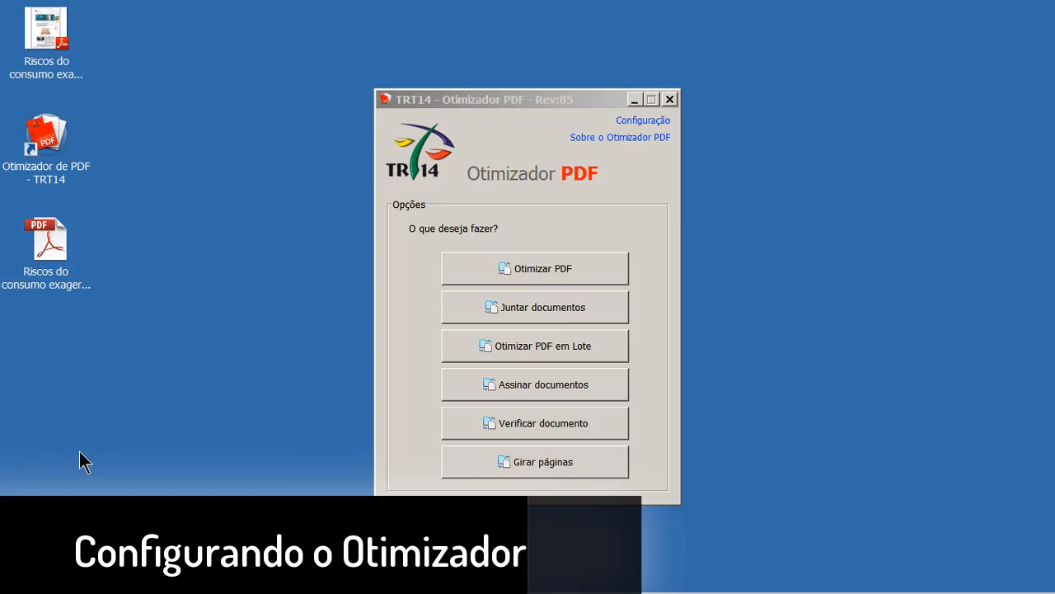
pyautogui.moveTo(497, 96); pyautogui.dragTo(476, 89)
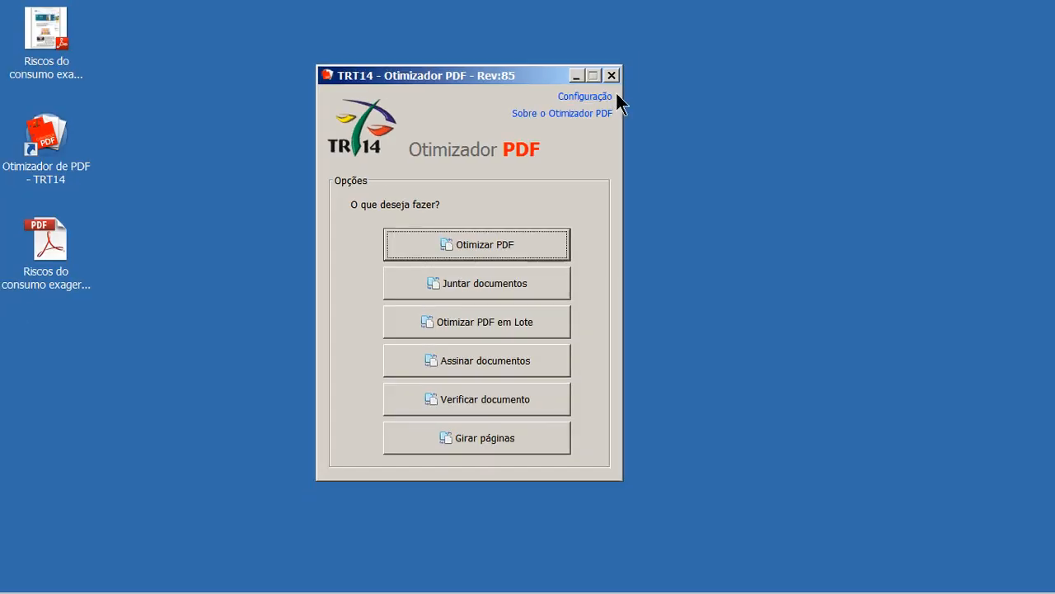
pyautogui.click(623, 97)
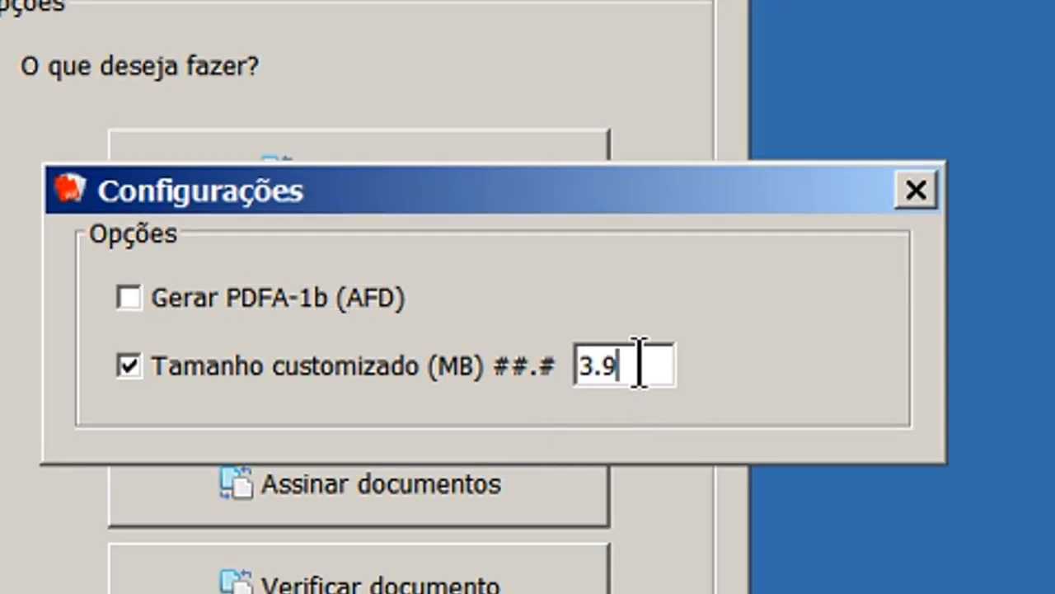
pyautogui.moveTo(638, 365); pyautogui.dragTo(569, 372)
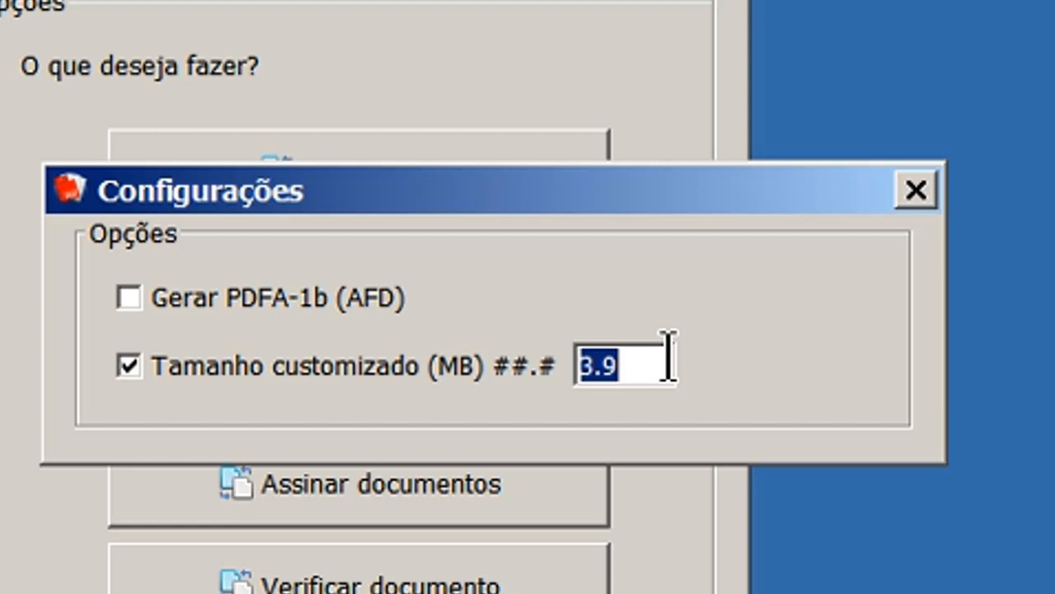
pyautogui.click(760, 355)
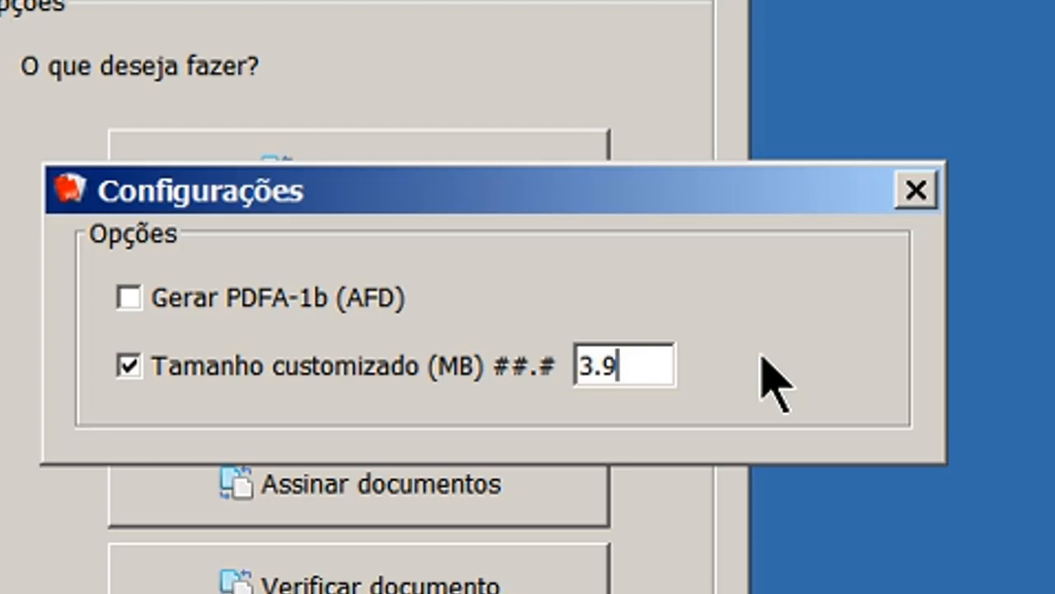
pyautogui.write('2')
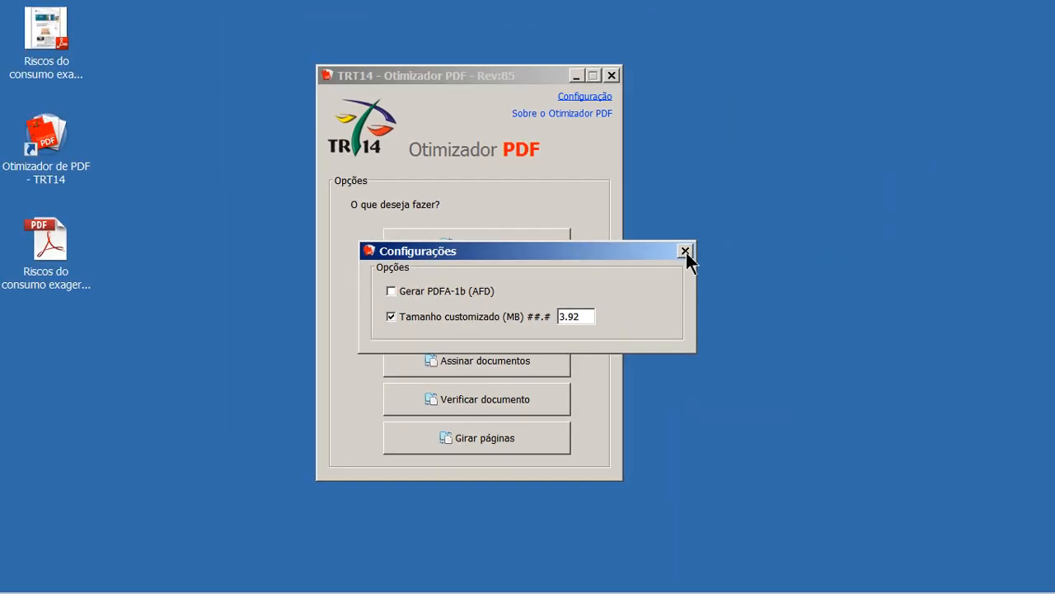
pyautogui.click(916, 190)
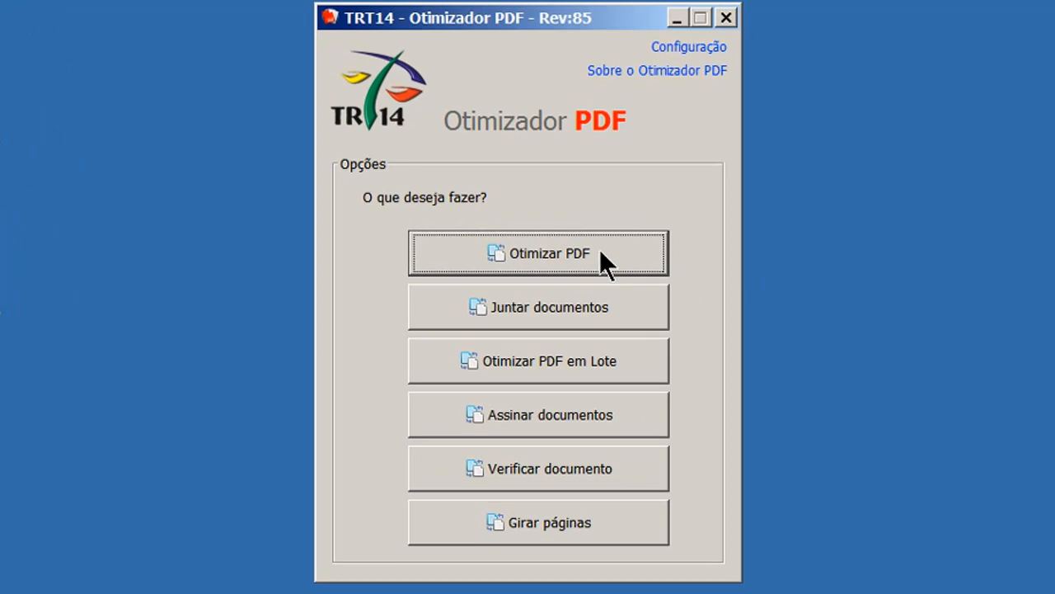
# Step: Open the single-PDF optimization form and choose Outros as the conversion purpose
pyautogui.click(600, 249)
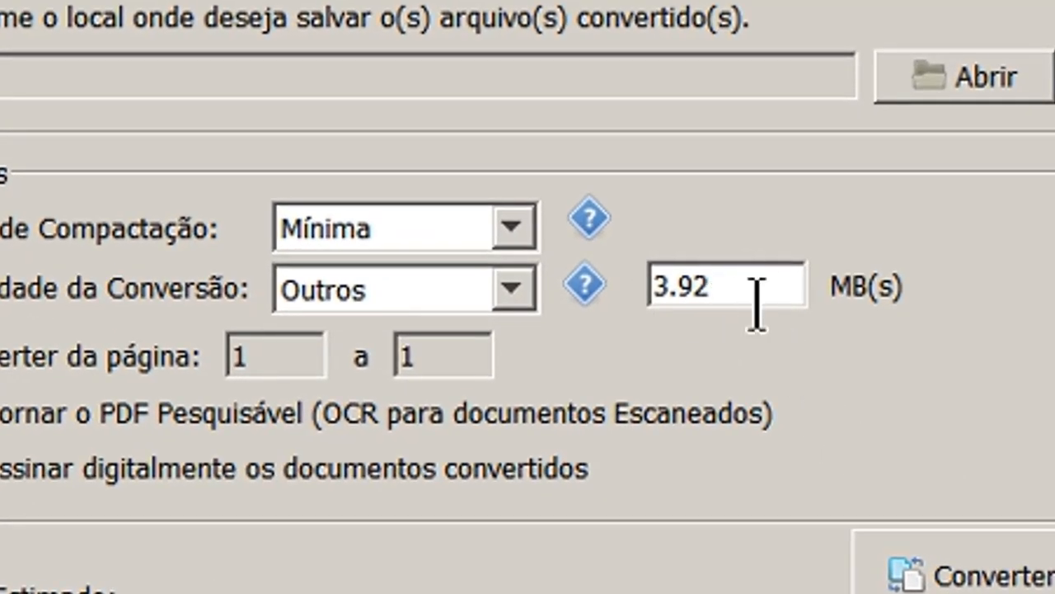
pyautogui.click(513, 295)
pyautogui.click(434, 428)
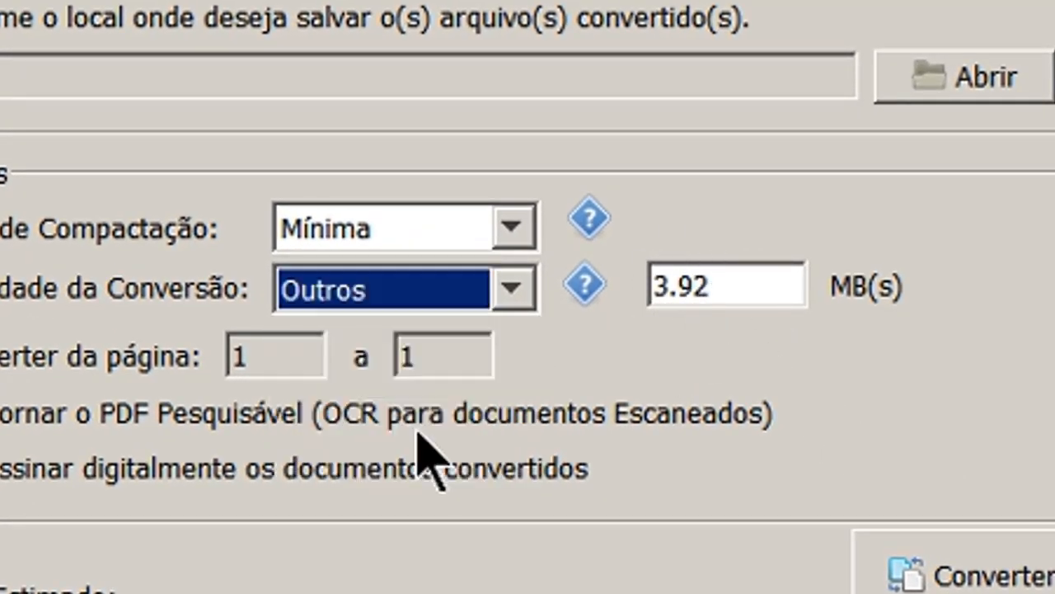